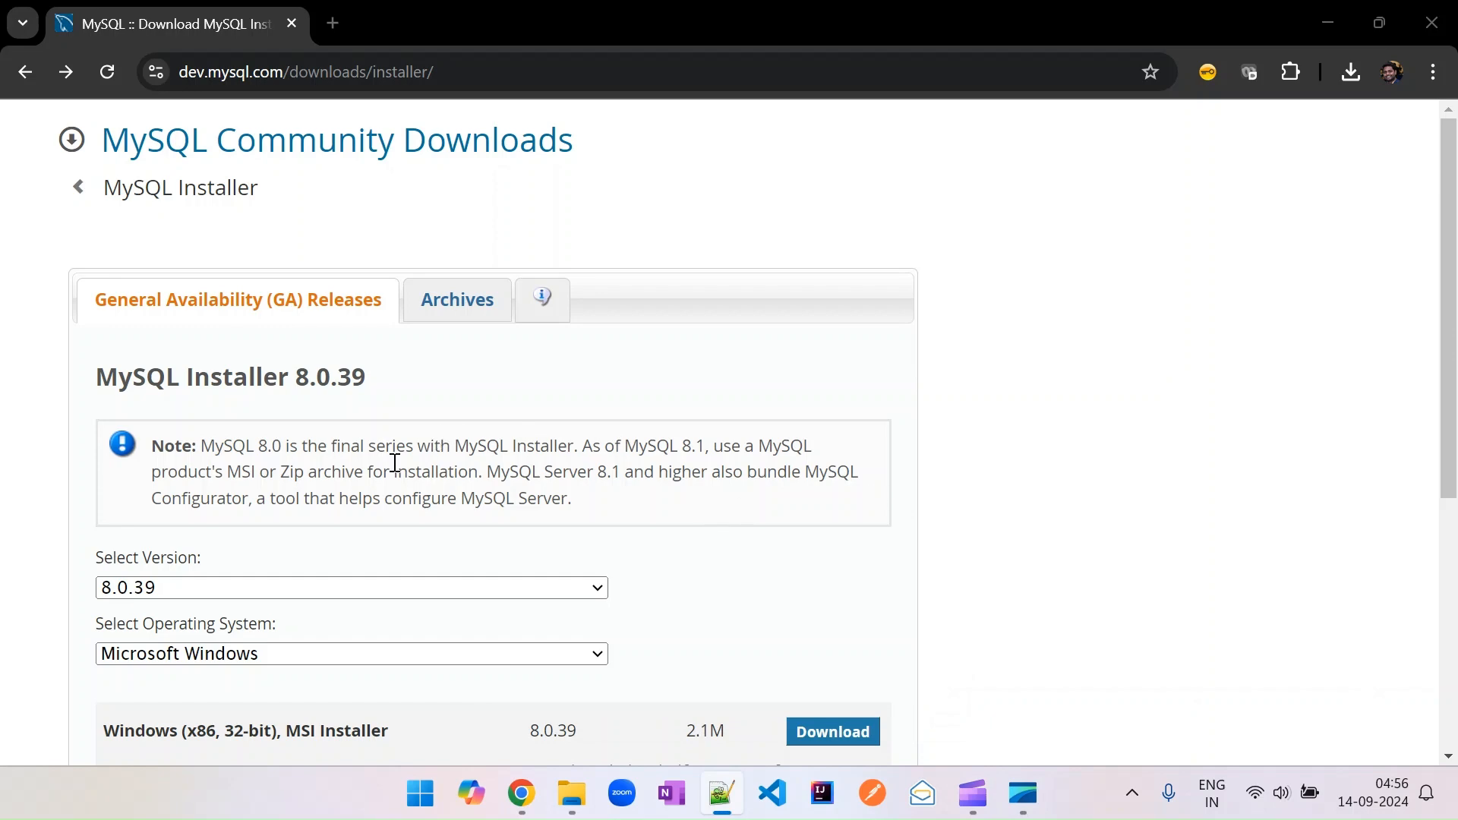
Download the full 303.6M MySQL Installer 8.0.39 MSI for Microsoft Windows.
scroll(1019, 491, down, 5)
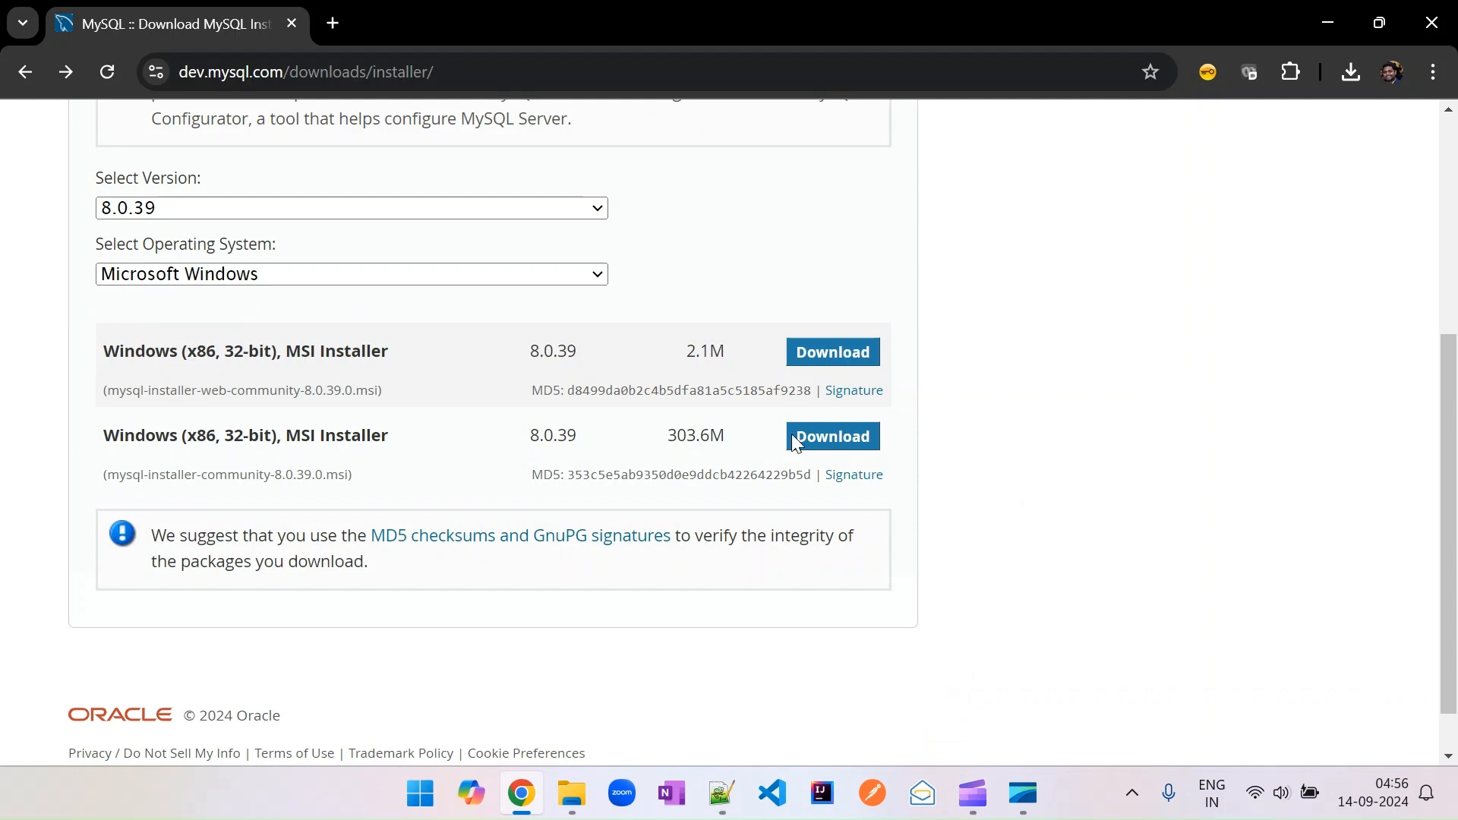
click(813, 434)
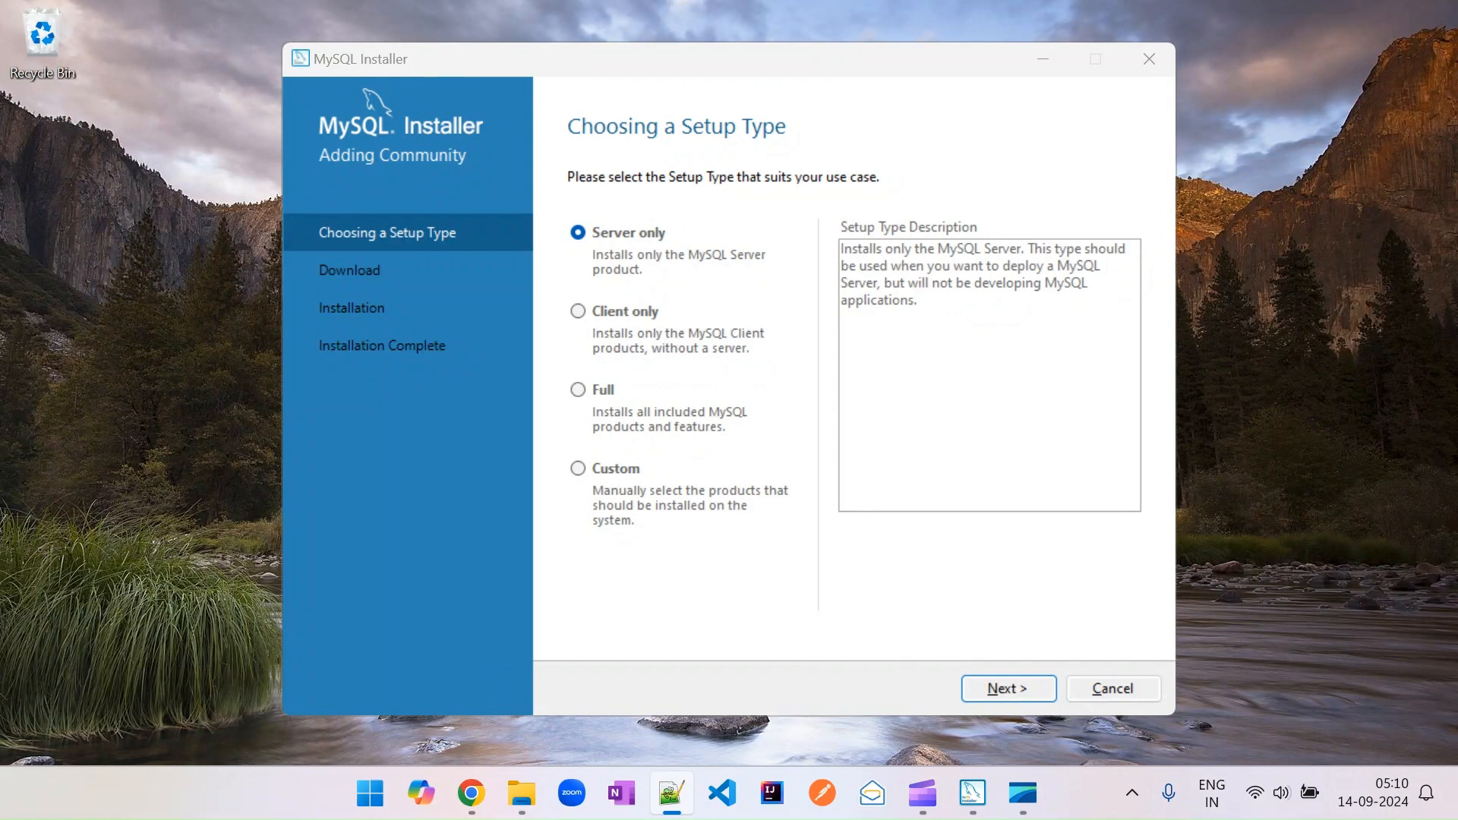
Choose the Full setup type, then download and install all listed MySQL products.
click(583, 390)
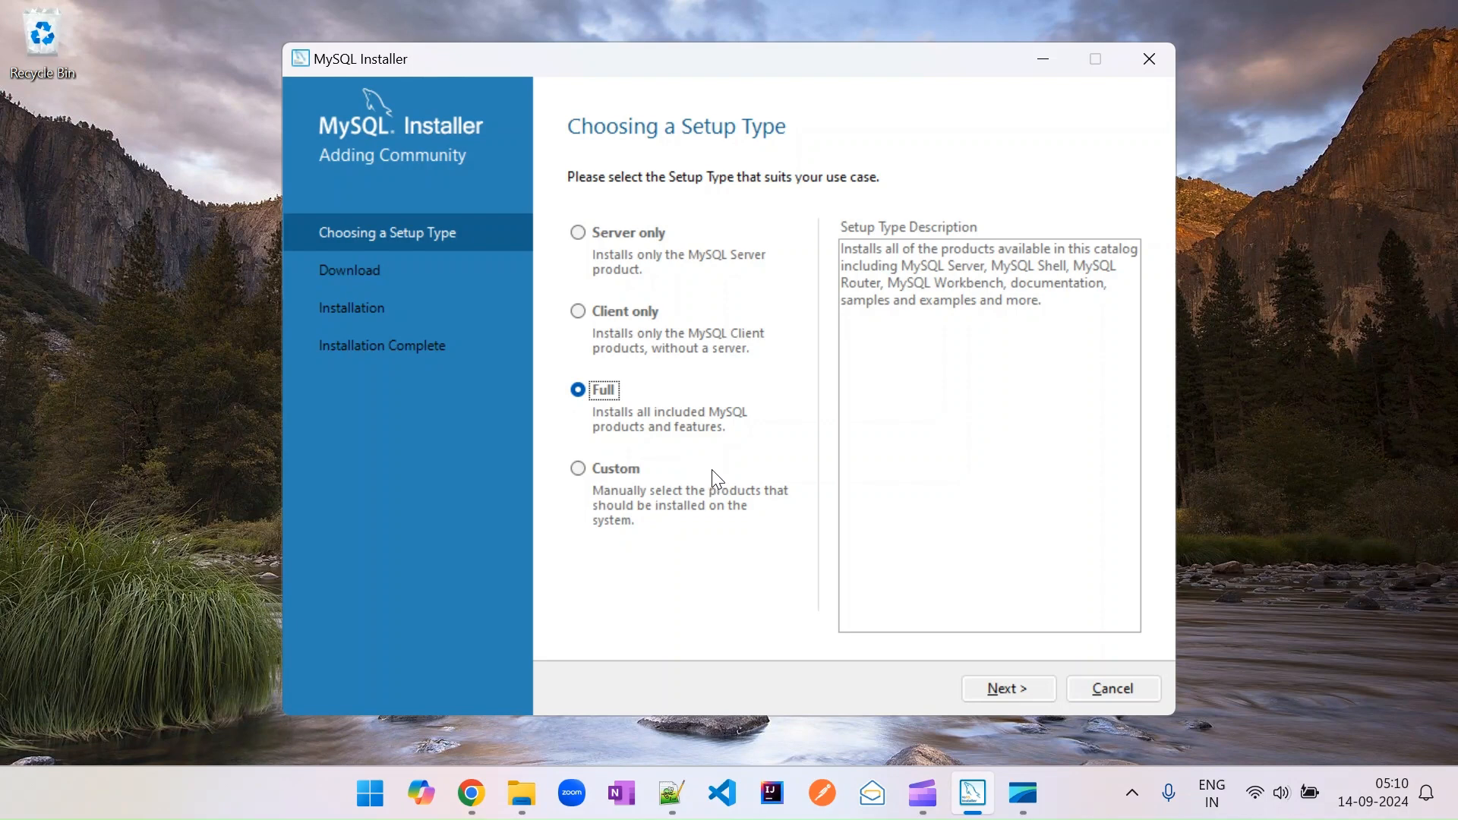
click(1007, 691)
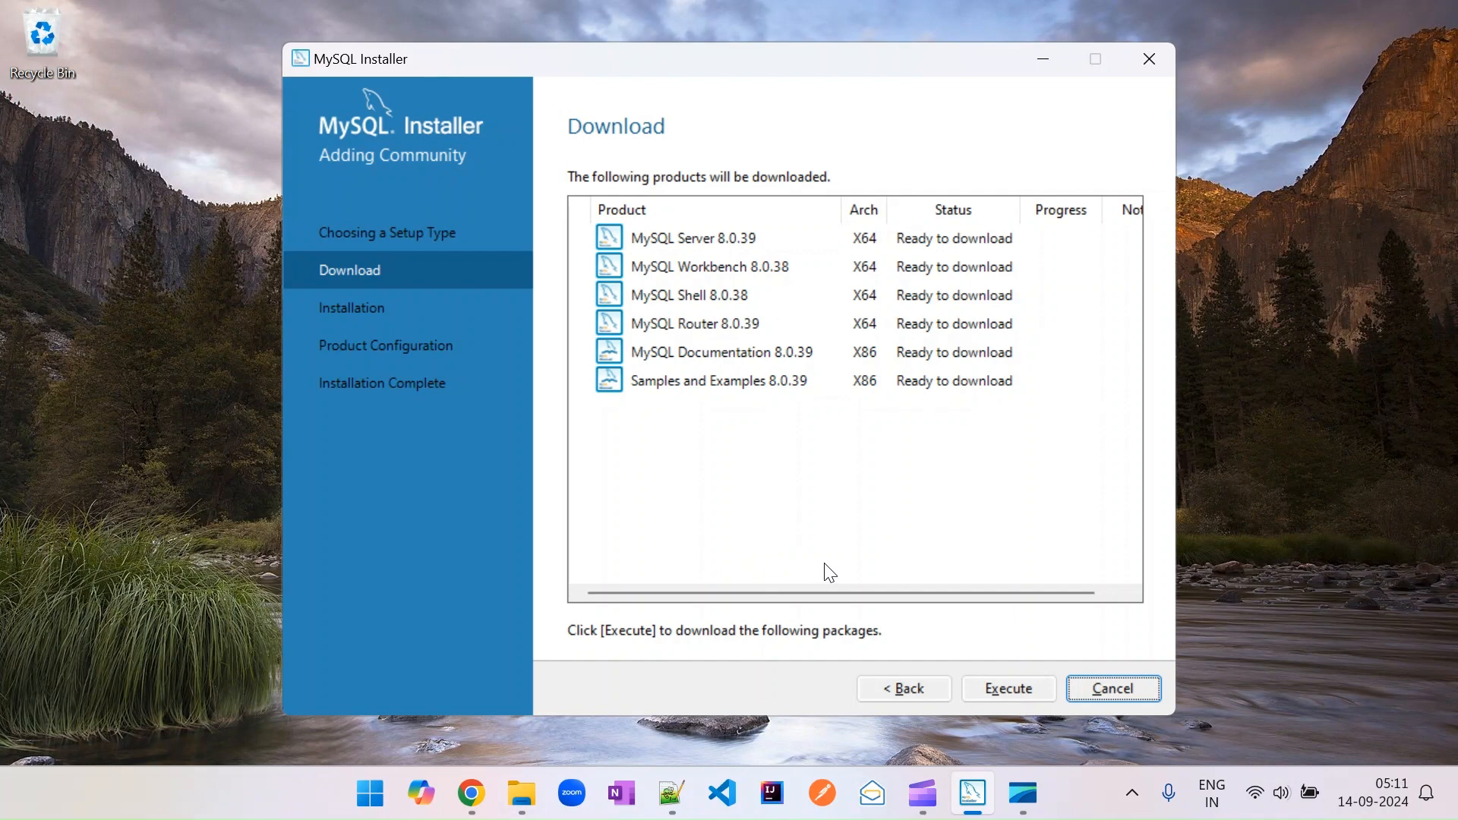
click(1009, 687)
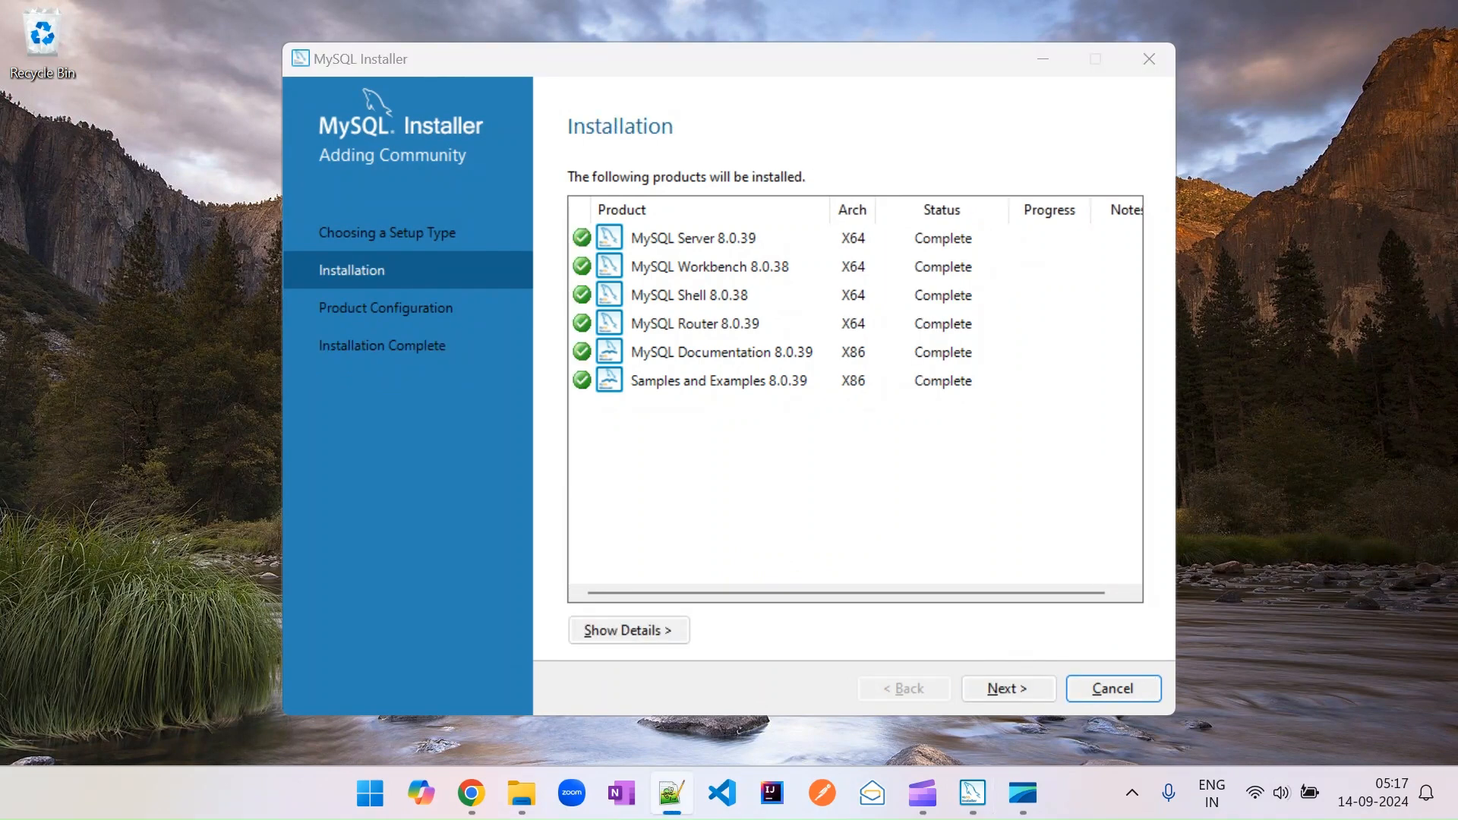
click(1028, 690)
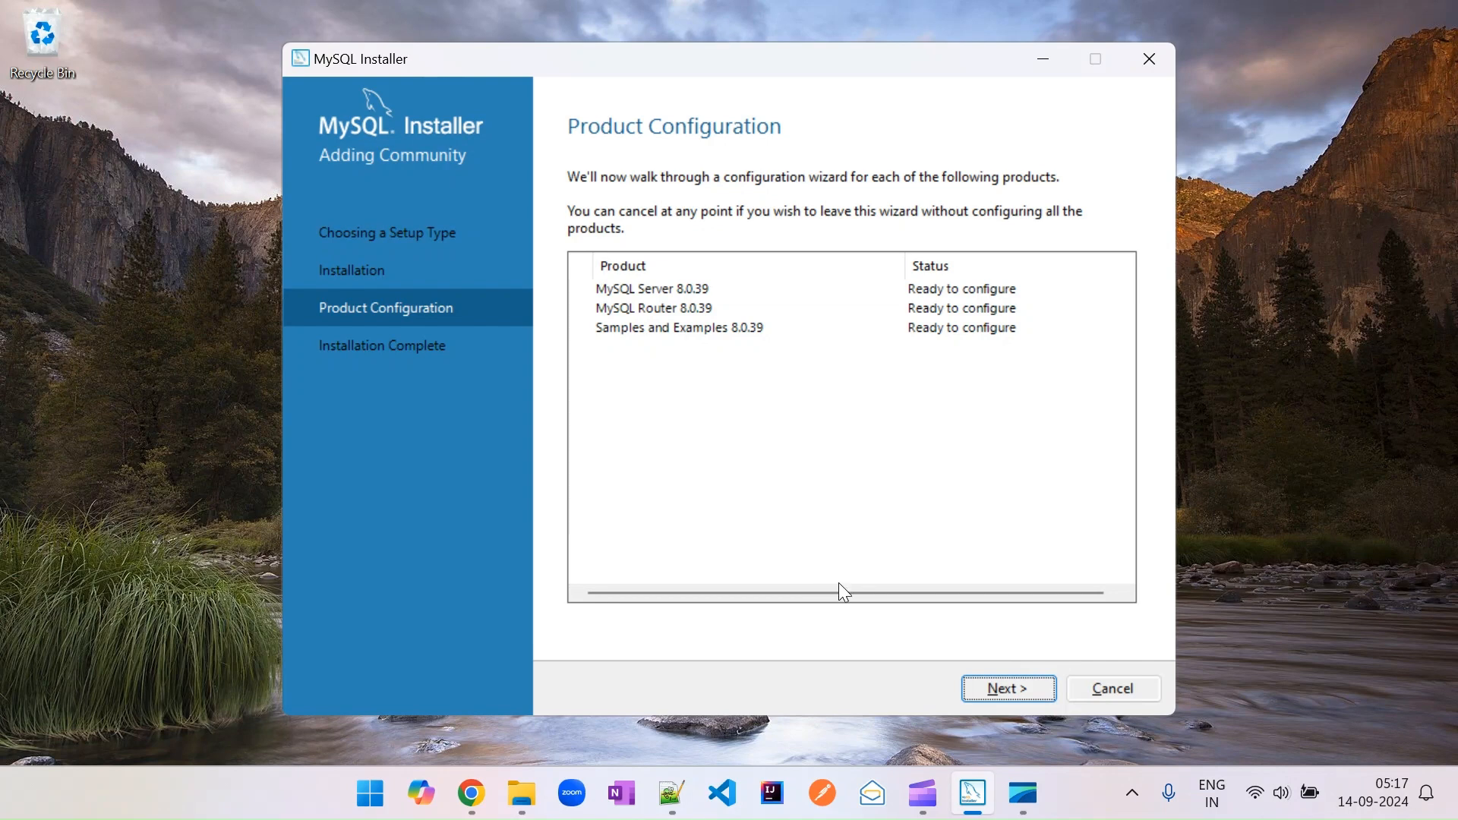
Start server configuration, keeping the default Development Computer networking and strong password authentication settings.
click(990, 698)
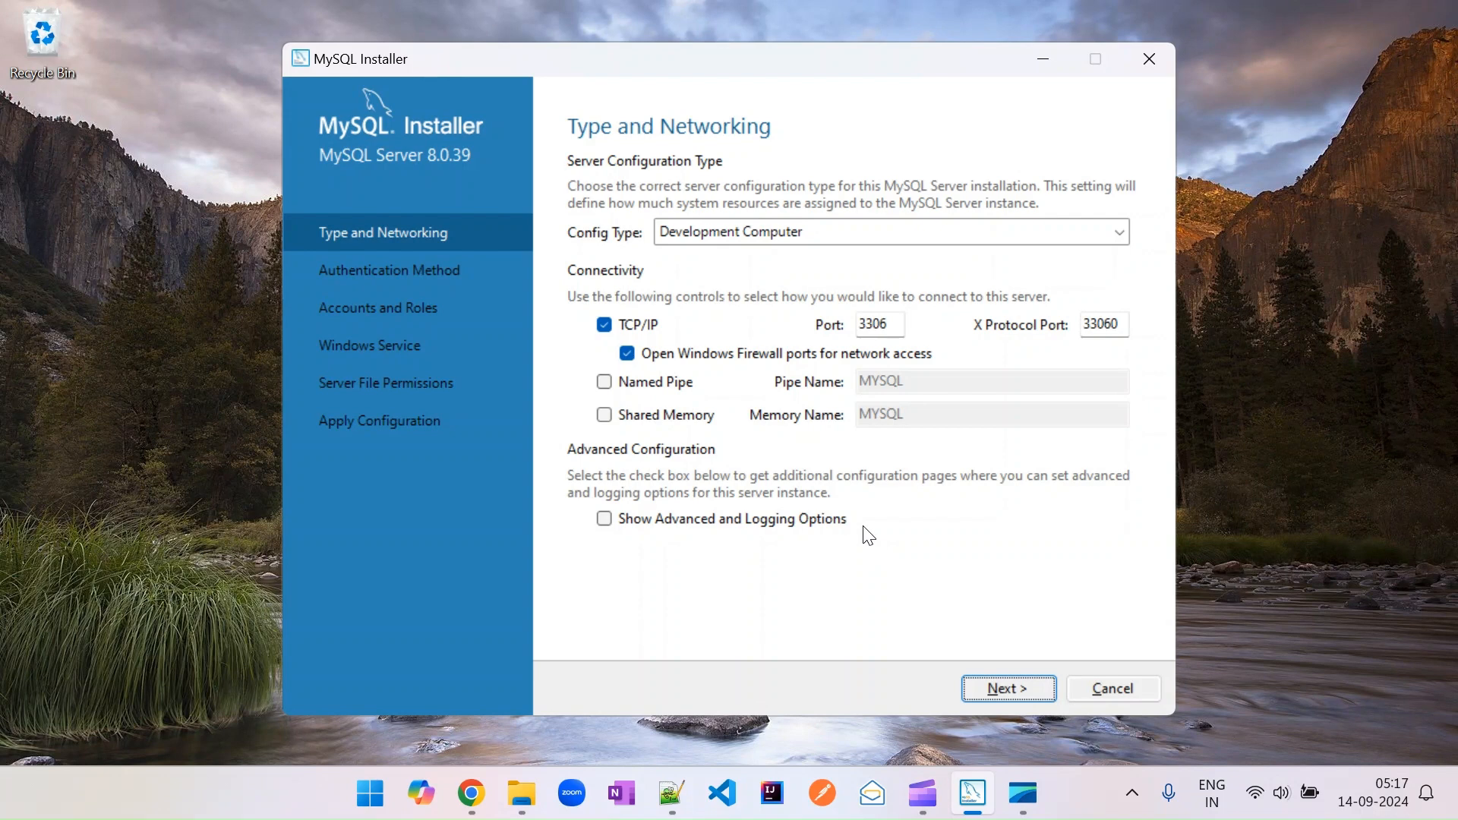
click(988, 685)
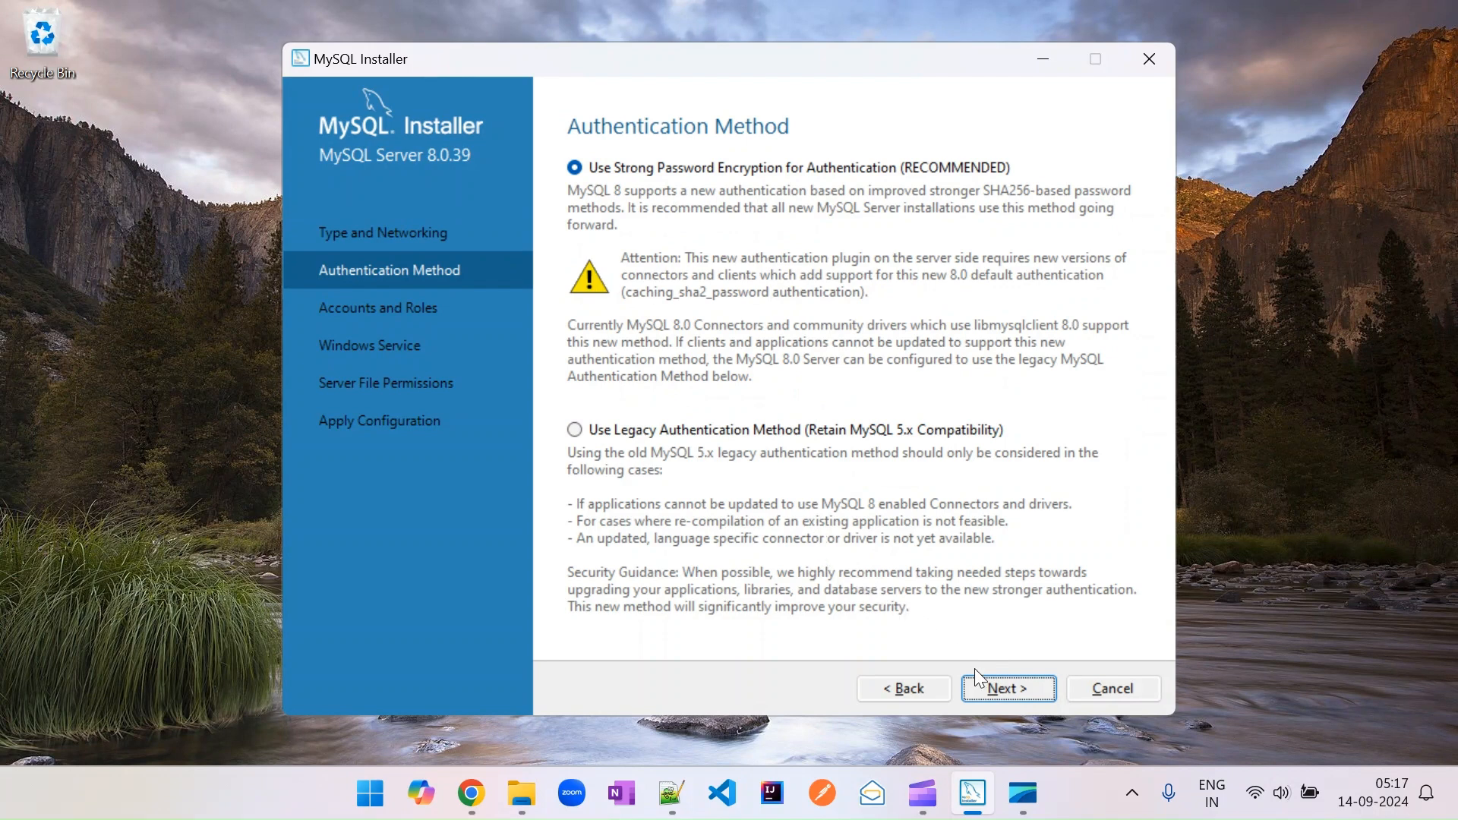
click(982, 690)
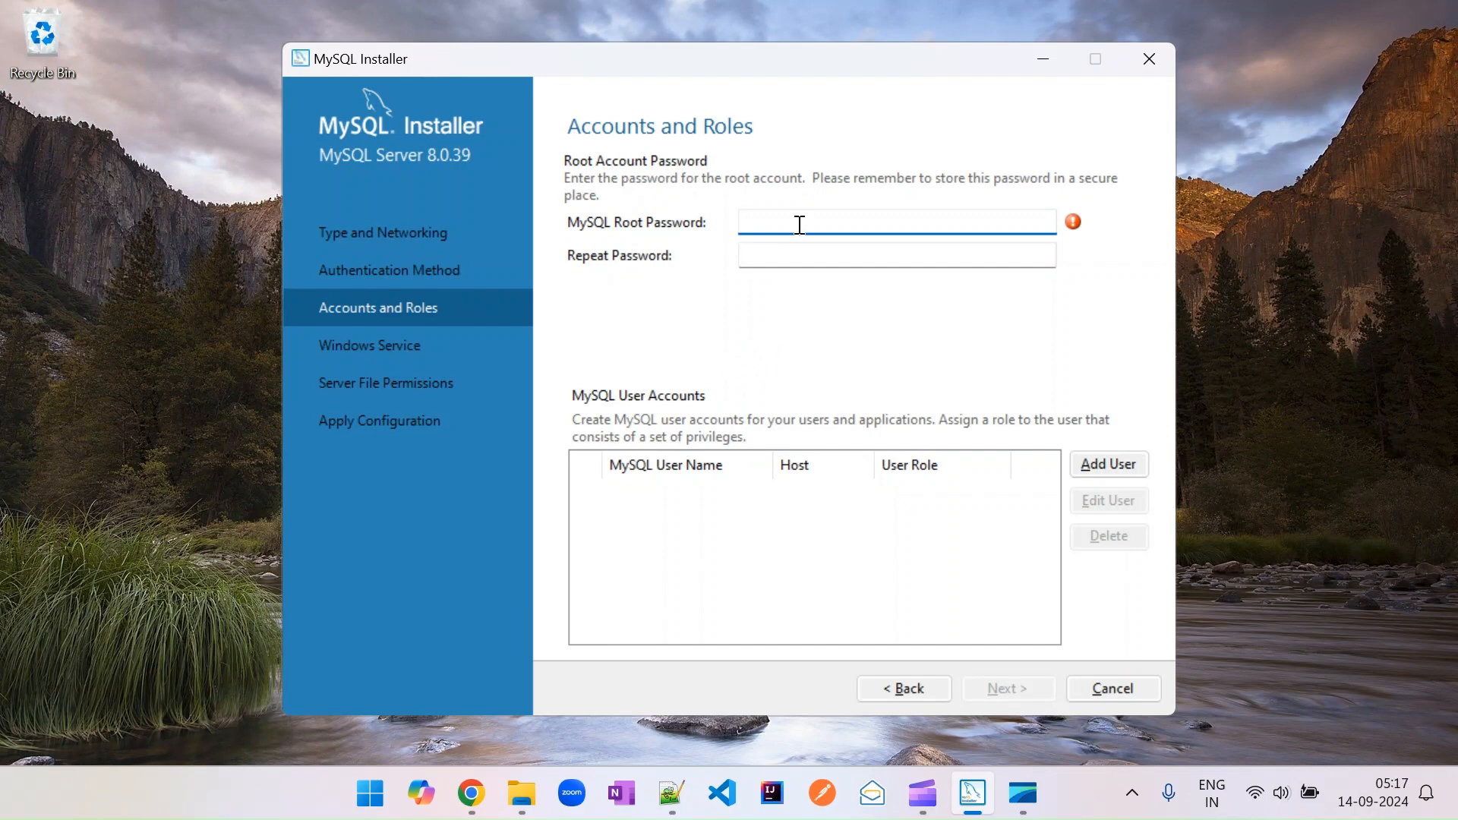
Enter and repeat the MySQL root account password, then continue.
text(••••)
key(Tab)
text(••••)
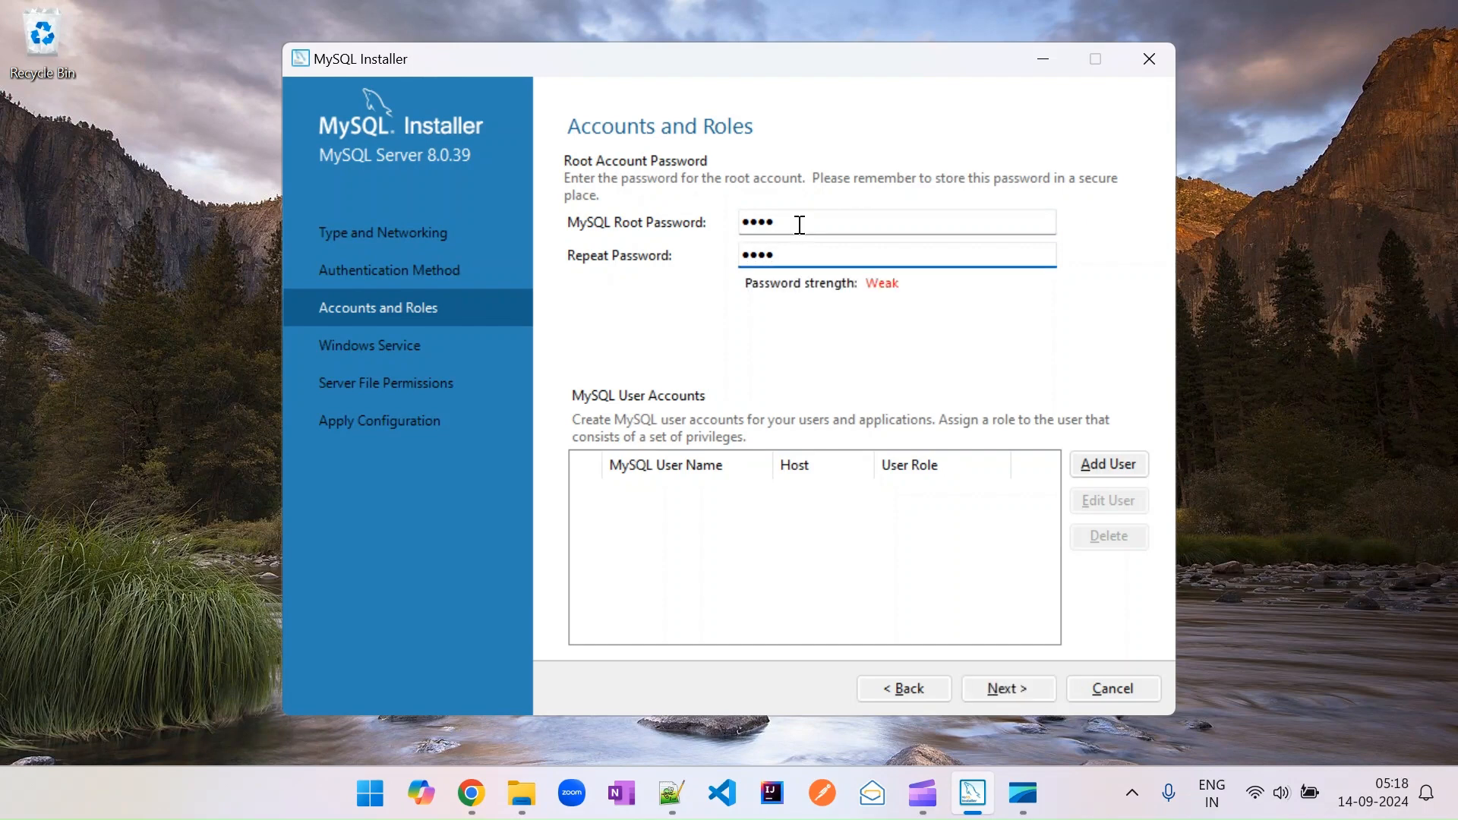
click(1003, 687)
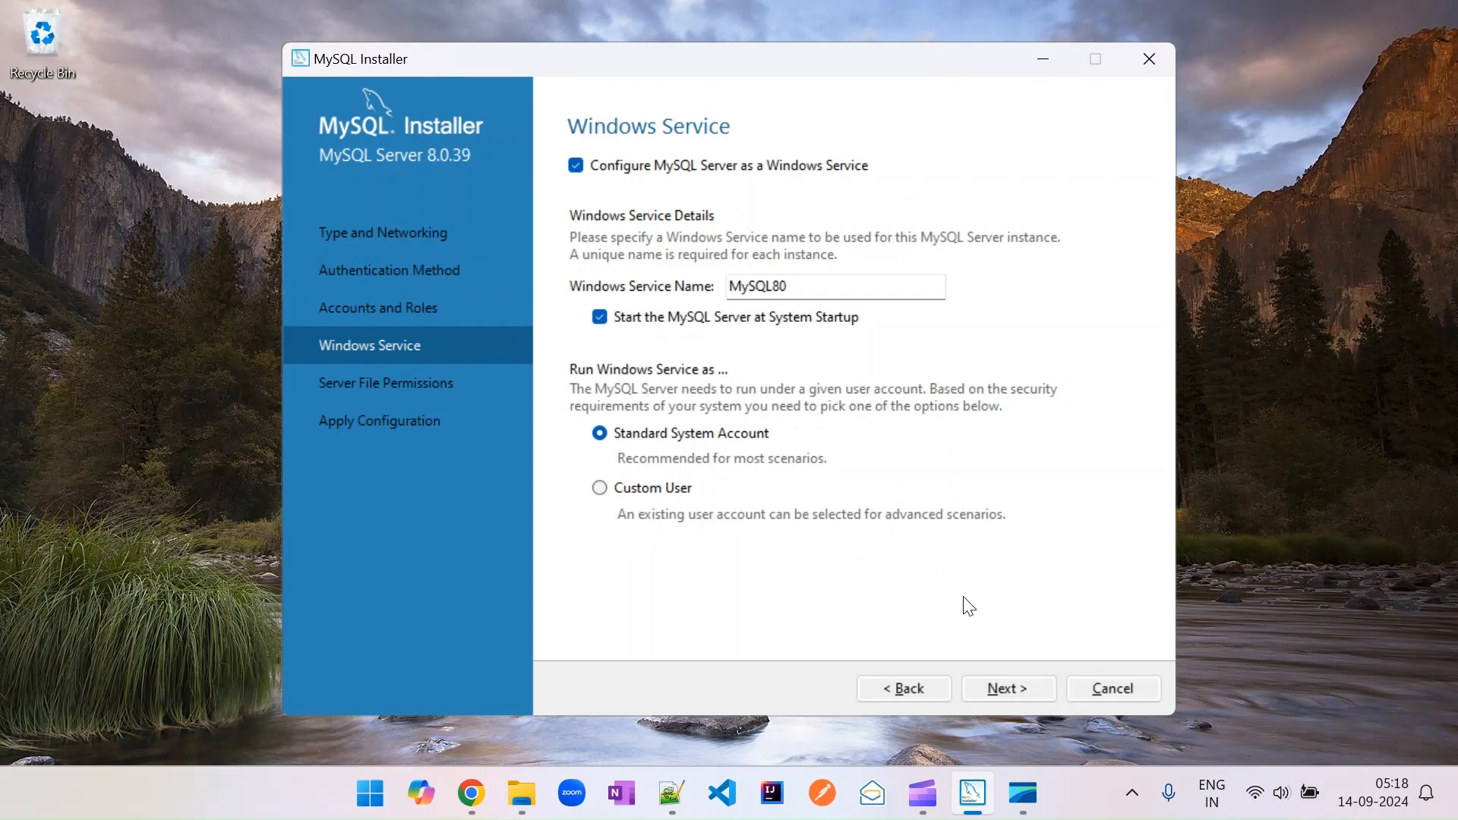
Keep the default Windows Service and file permission settings and apply the server configuration.
click(1018, 694)
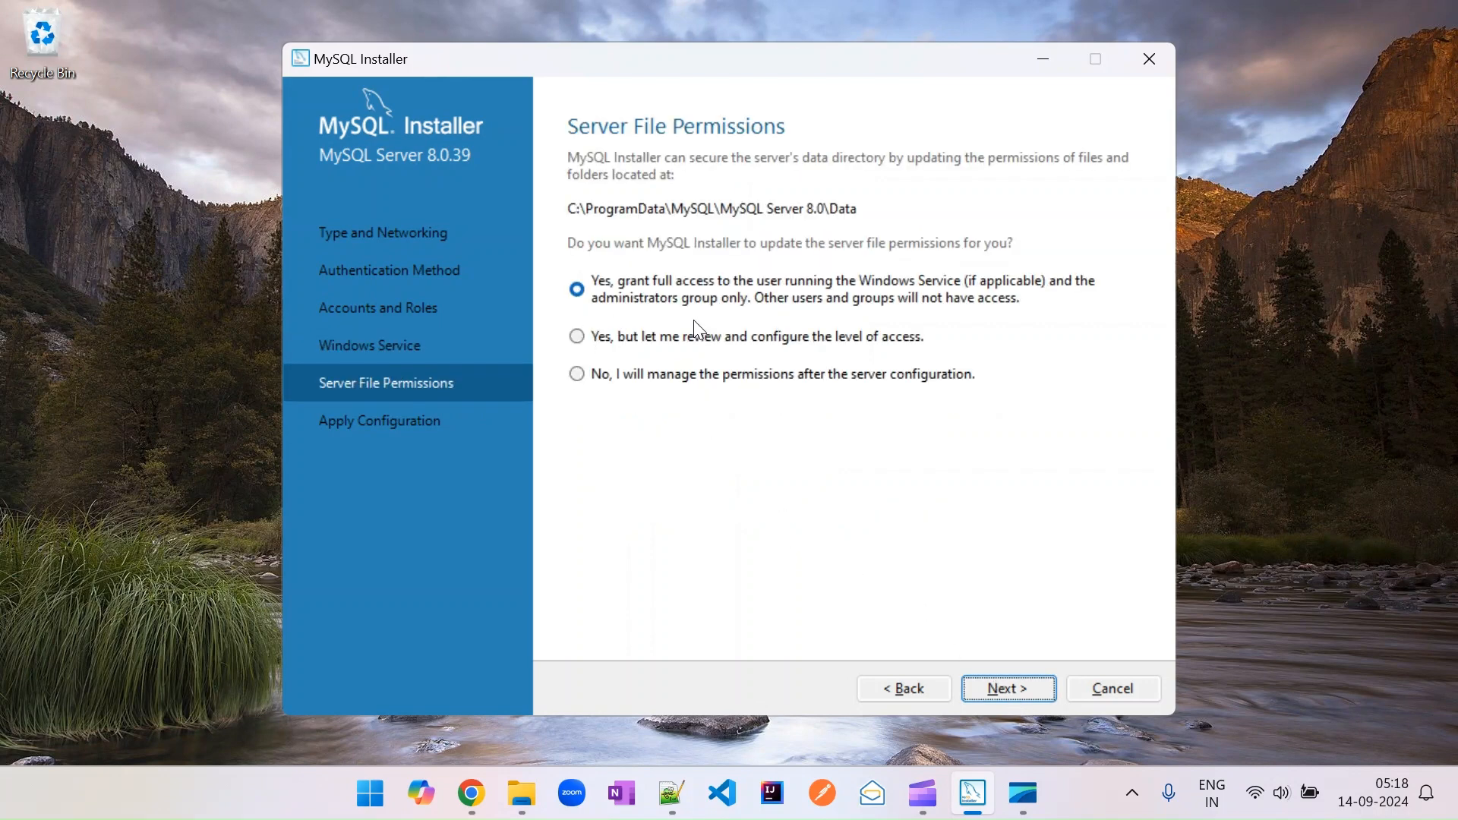
click(1024, 686)
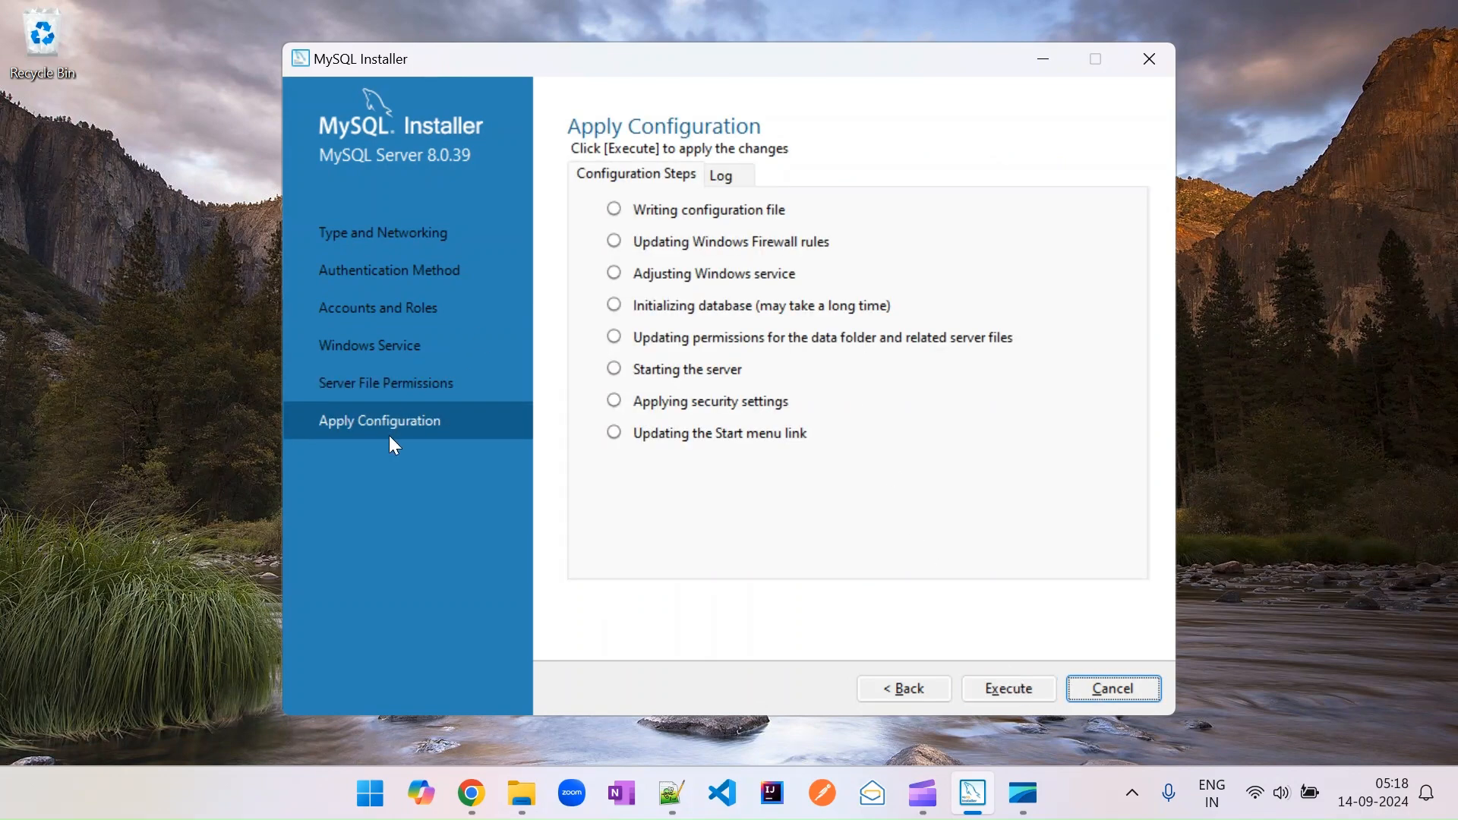
click(1004, 687)
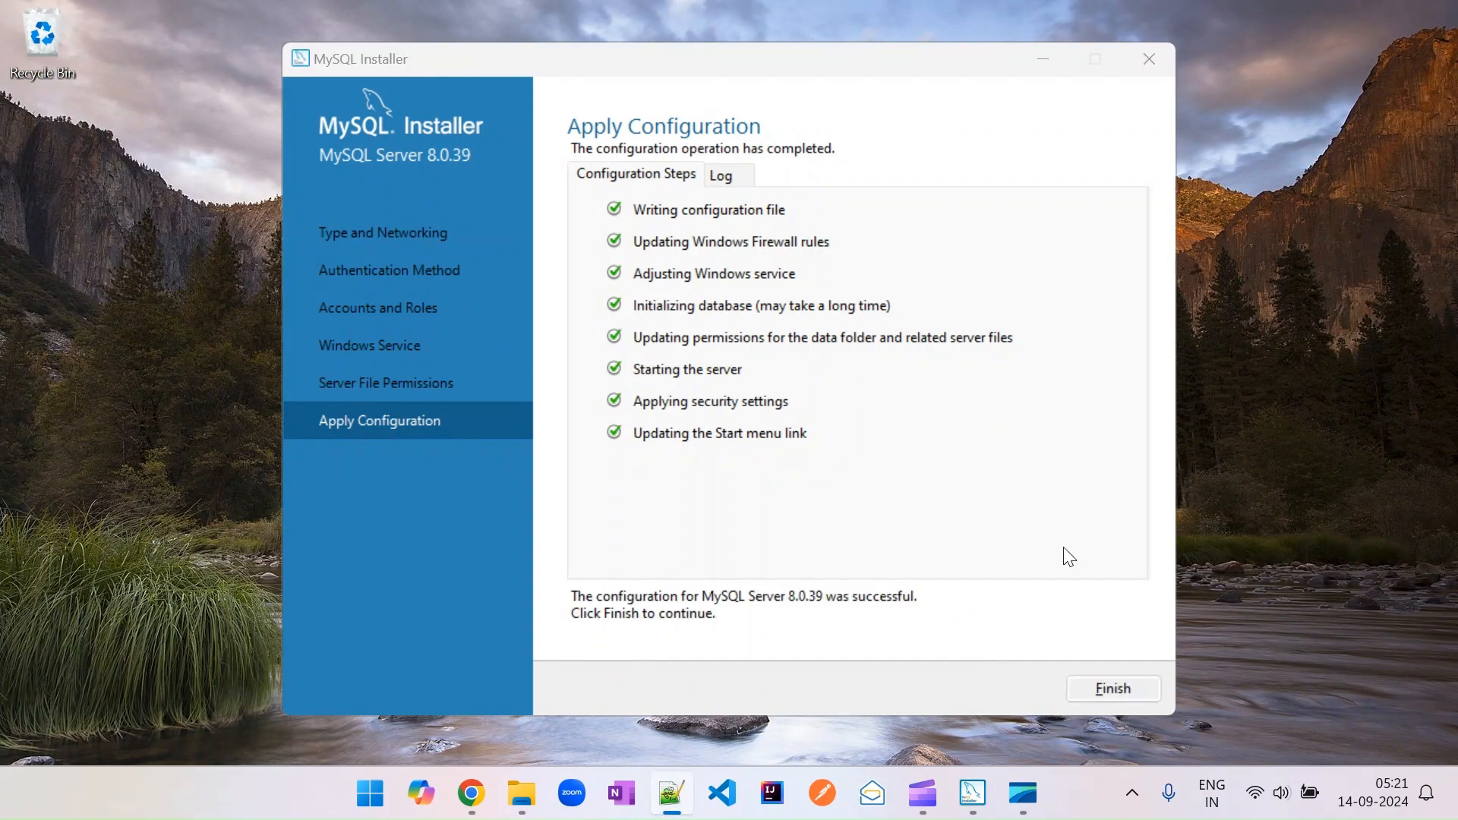
click(1112, 689)
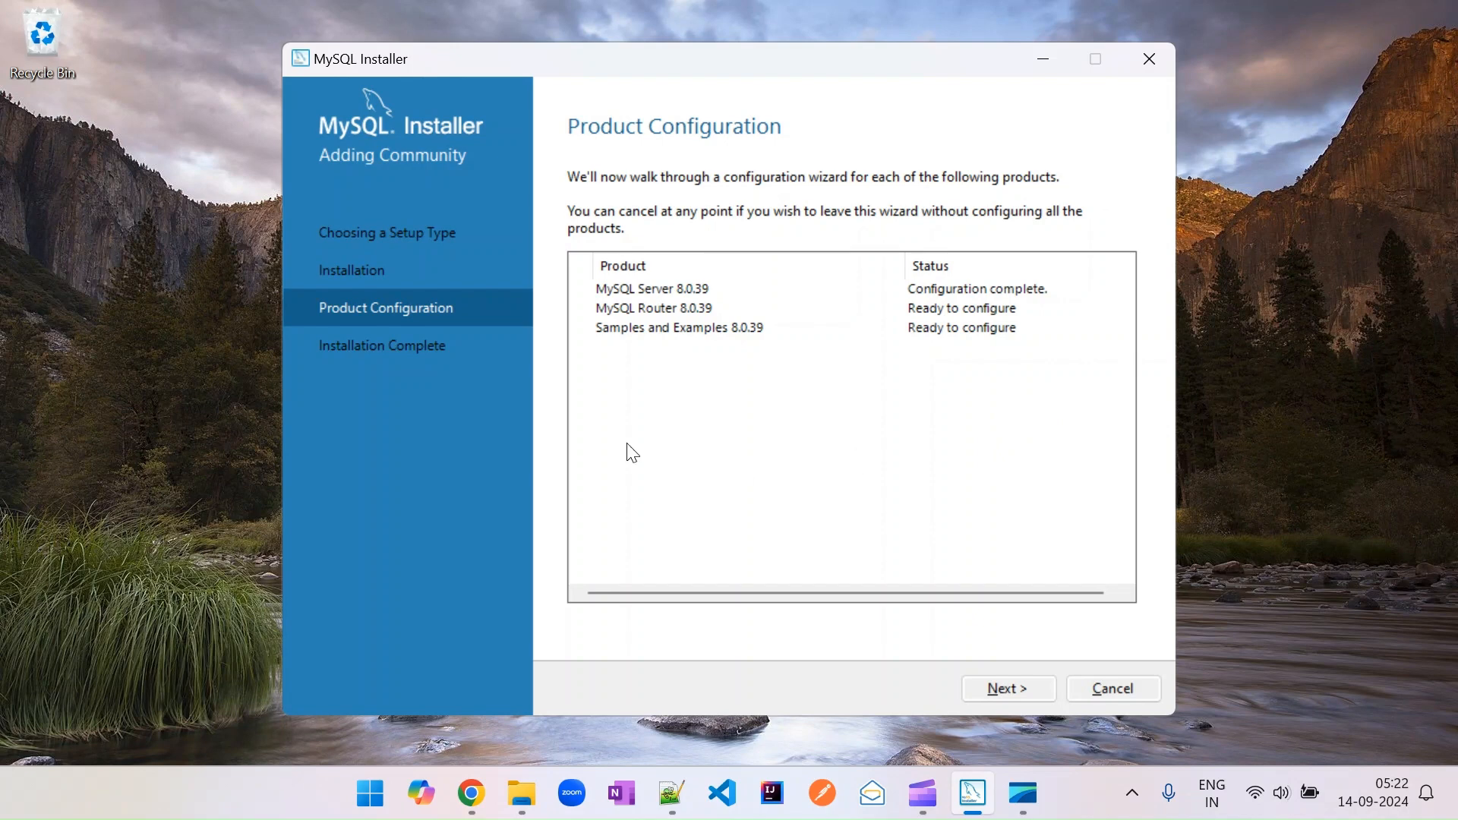
Finish MySQL Router configuration without bootstrapping it for InnoDB Cluster.
click(990, 685)
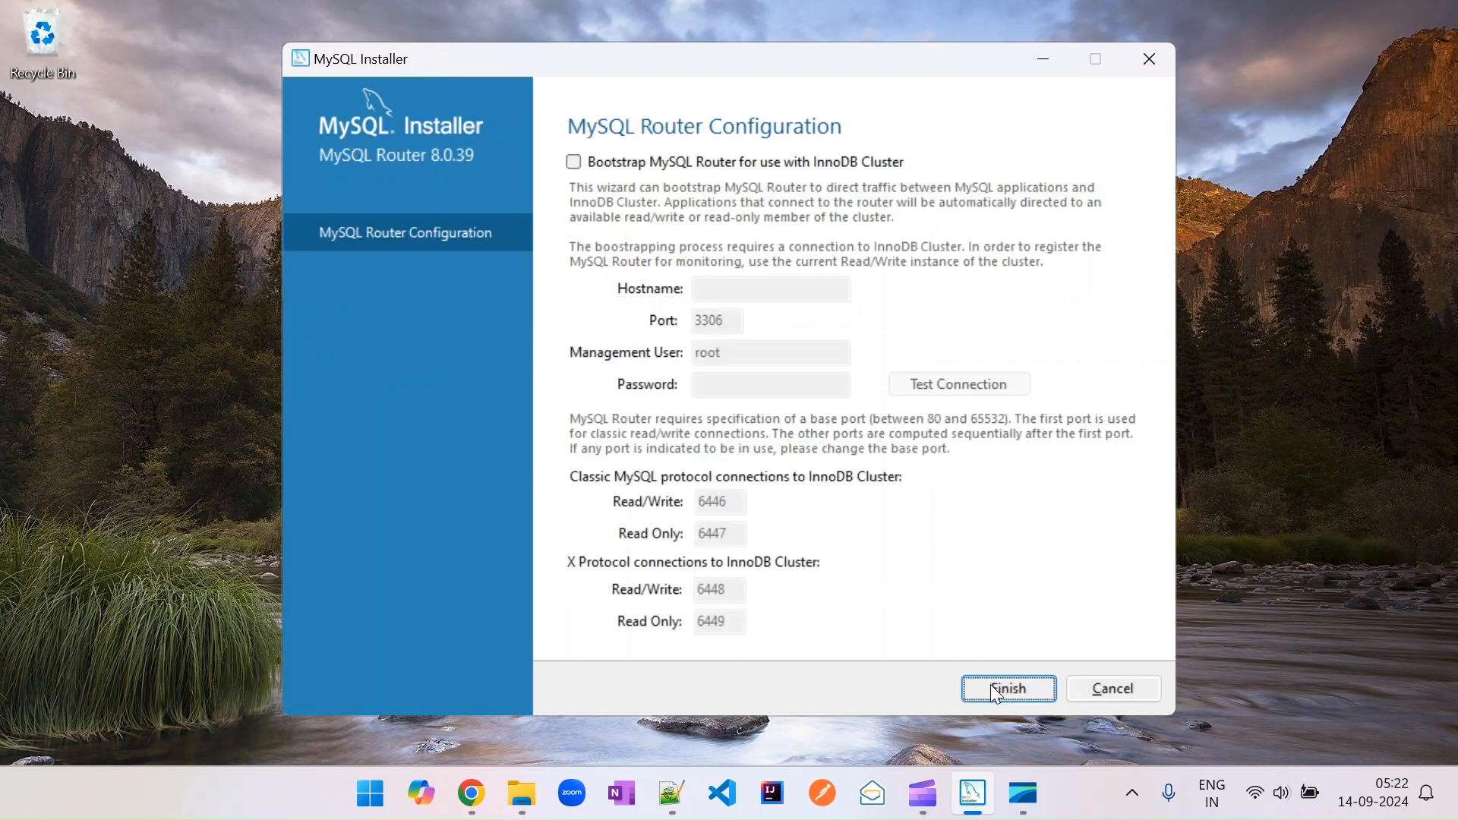
click(990, 685)
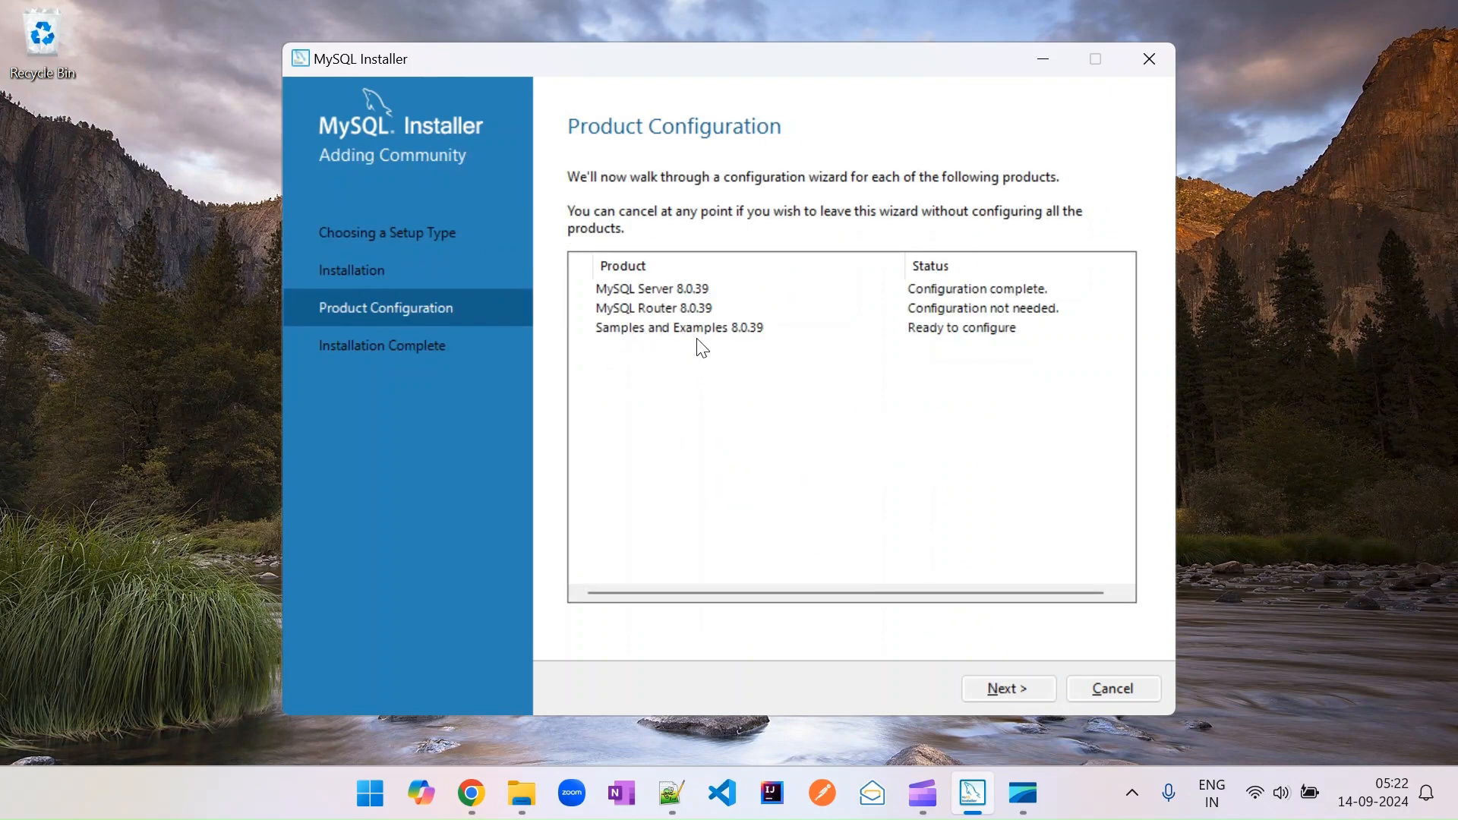
Cancel the Samples and Examples configuration.
click(990, 683)
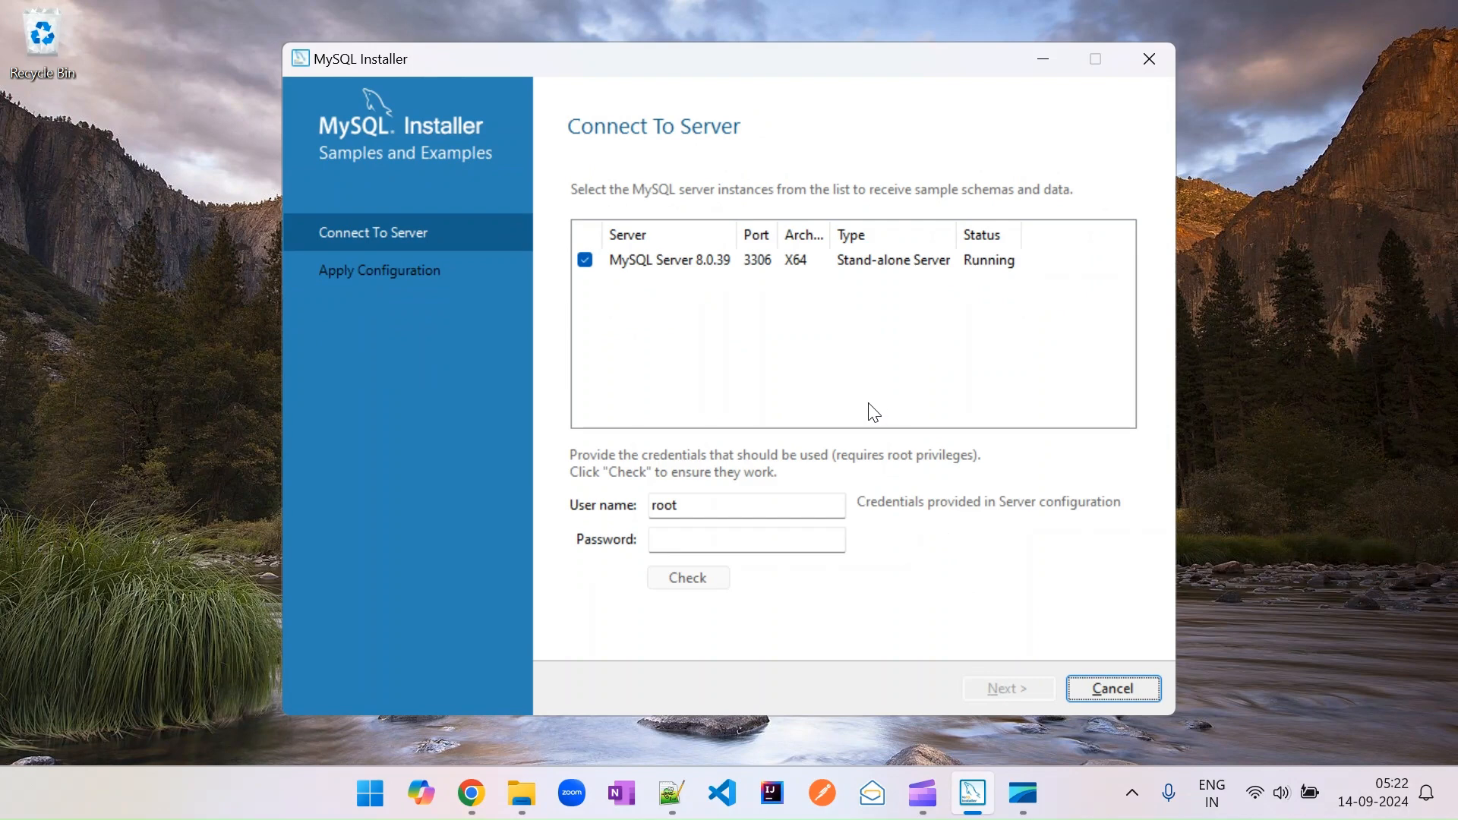
click(1108, 688)
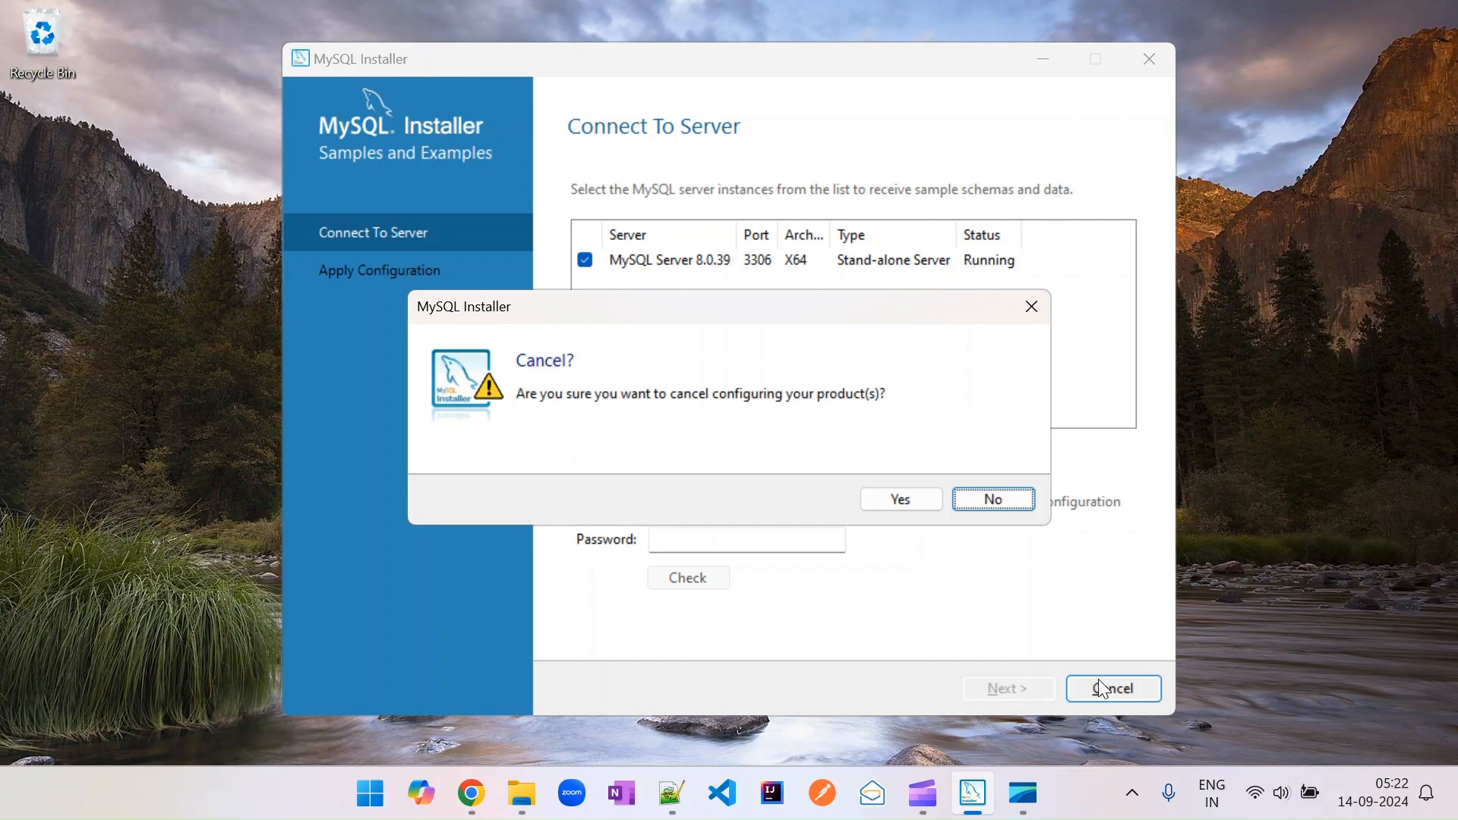
click(914, 498)
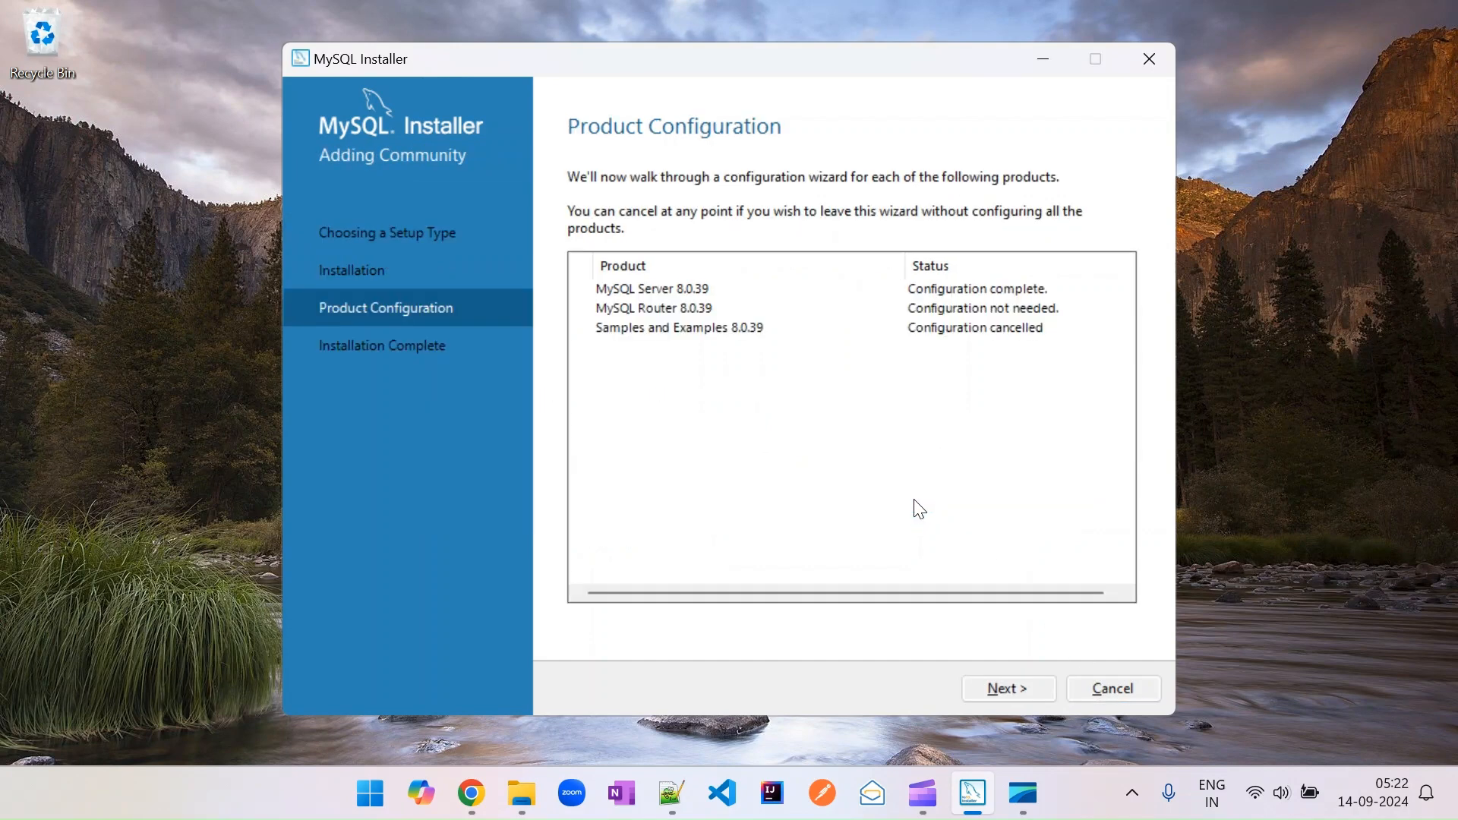
Complete the installation with the Start MySQL Workbench and Start MySQL Shell options unchecked.
click(1010, 689)
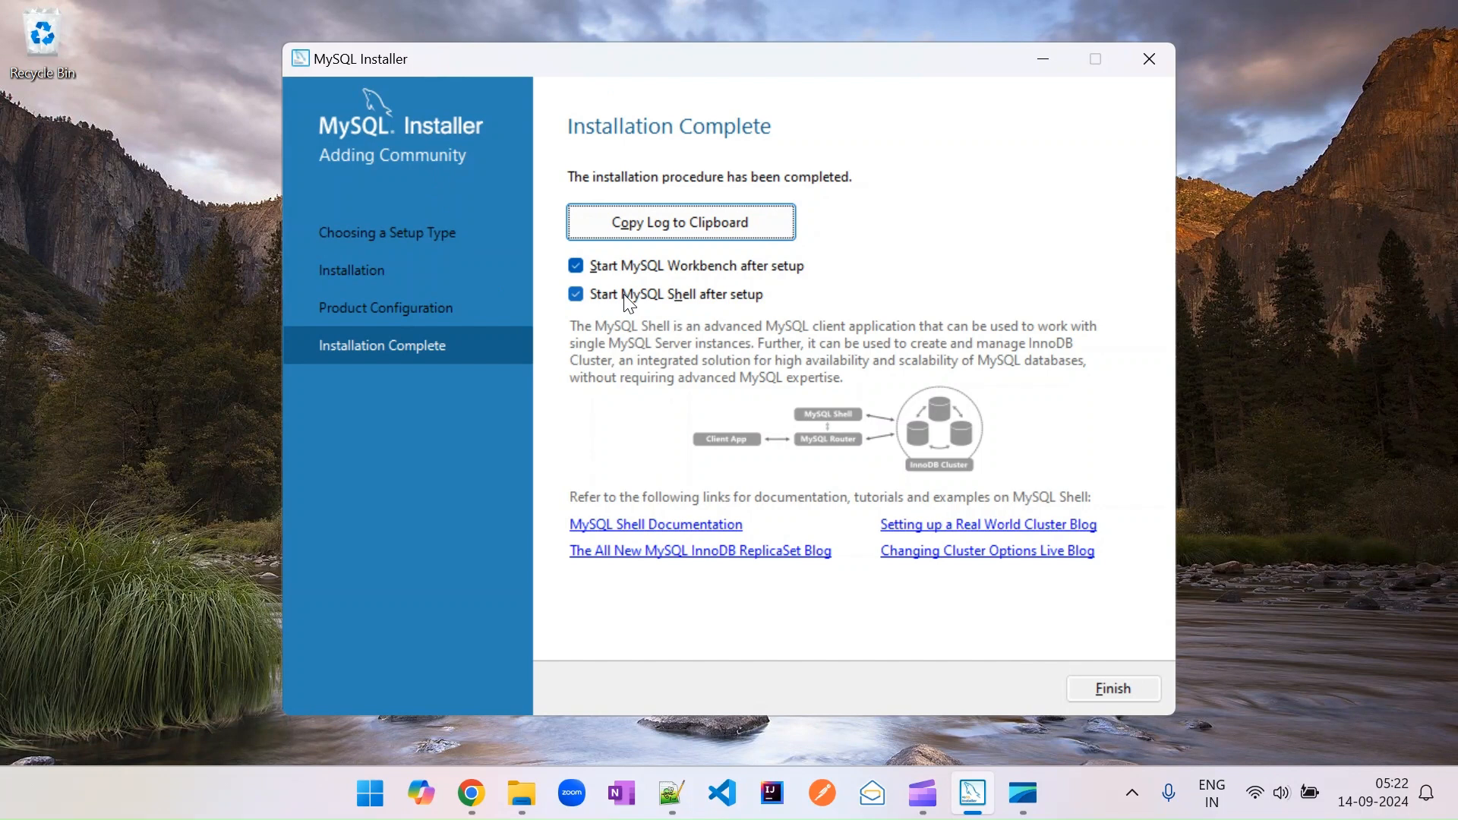
click(576, 266)
click(575, 294)
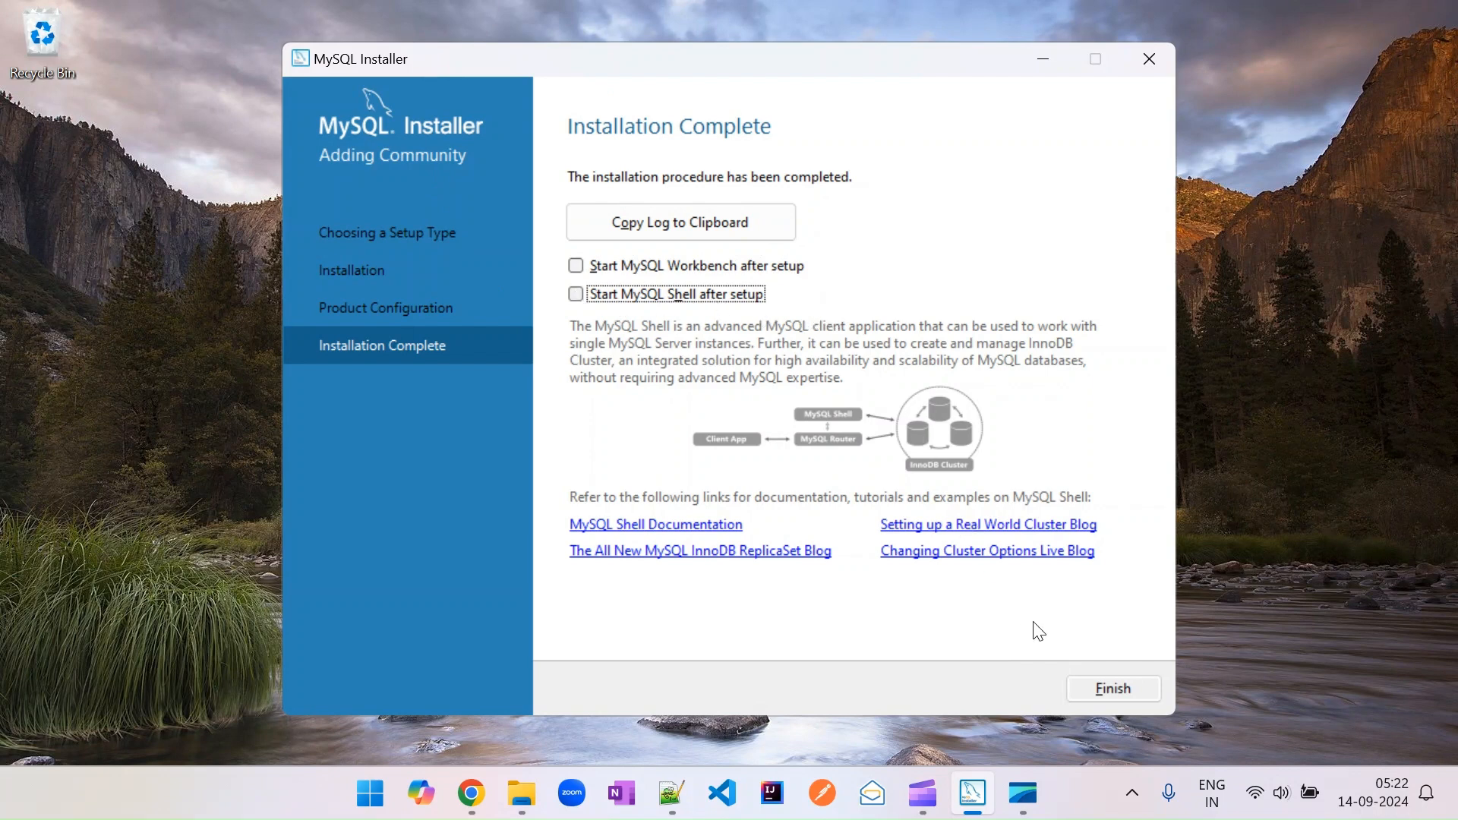
click(1097, 687)
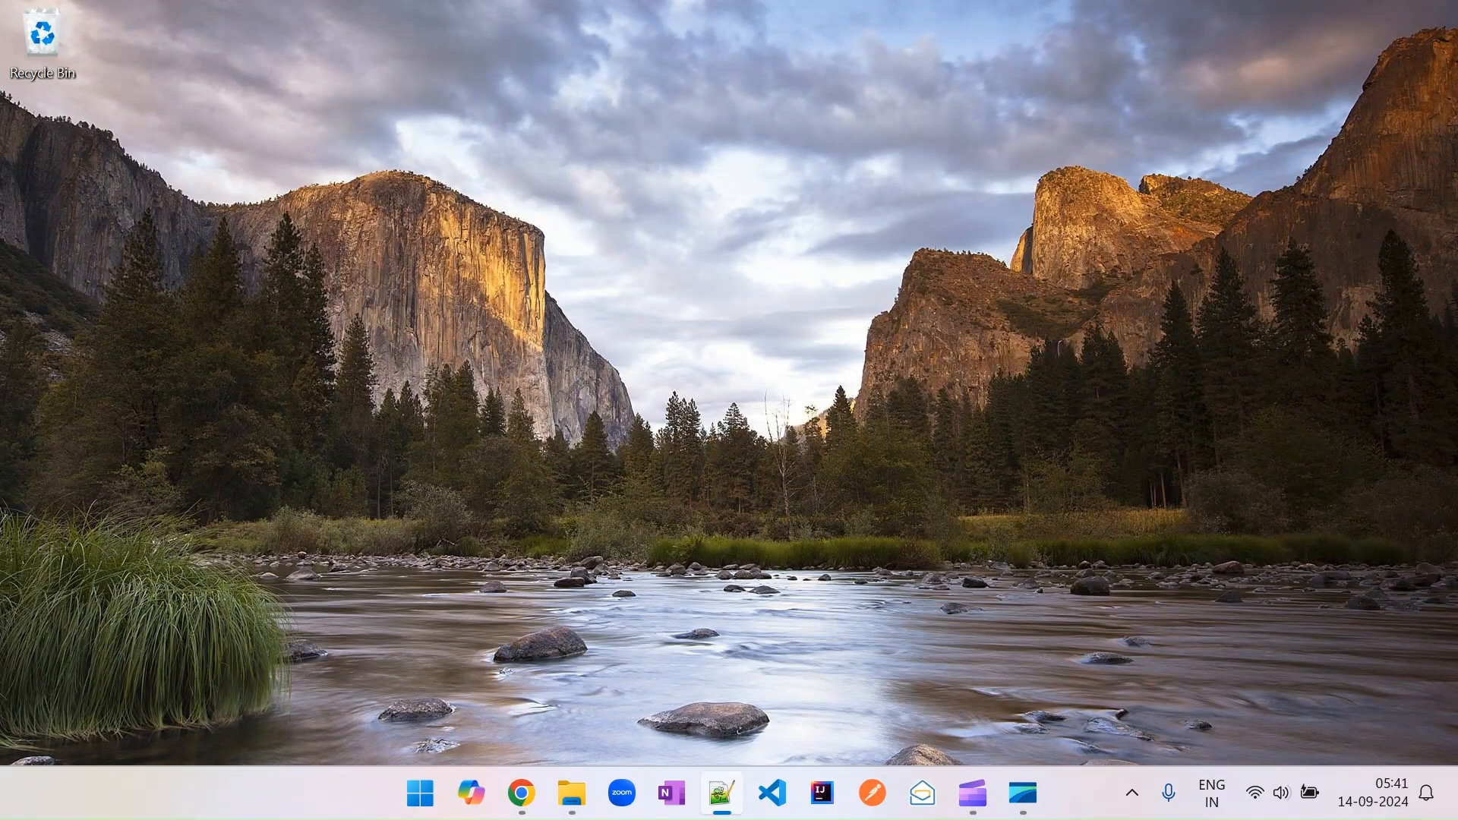
Search for mysql and launch MySQL Workbench 8.0 CE.
click(422, 795)
click(681, 116)
text(my)
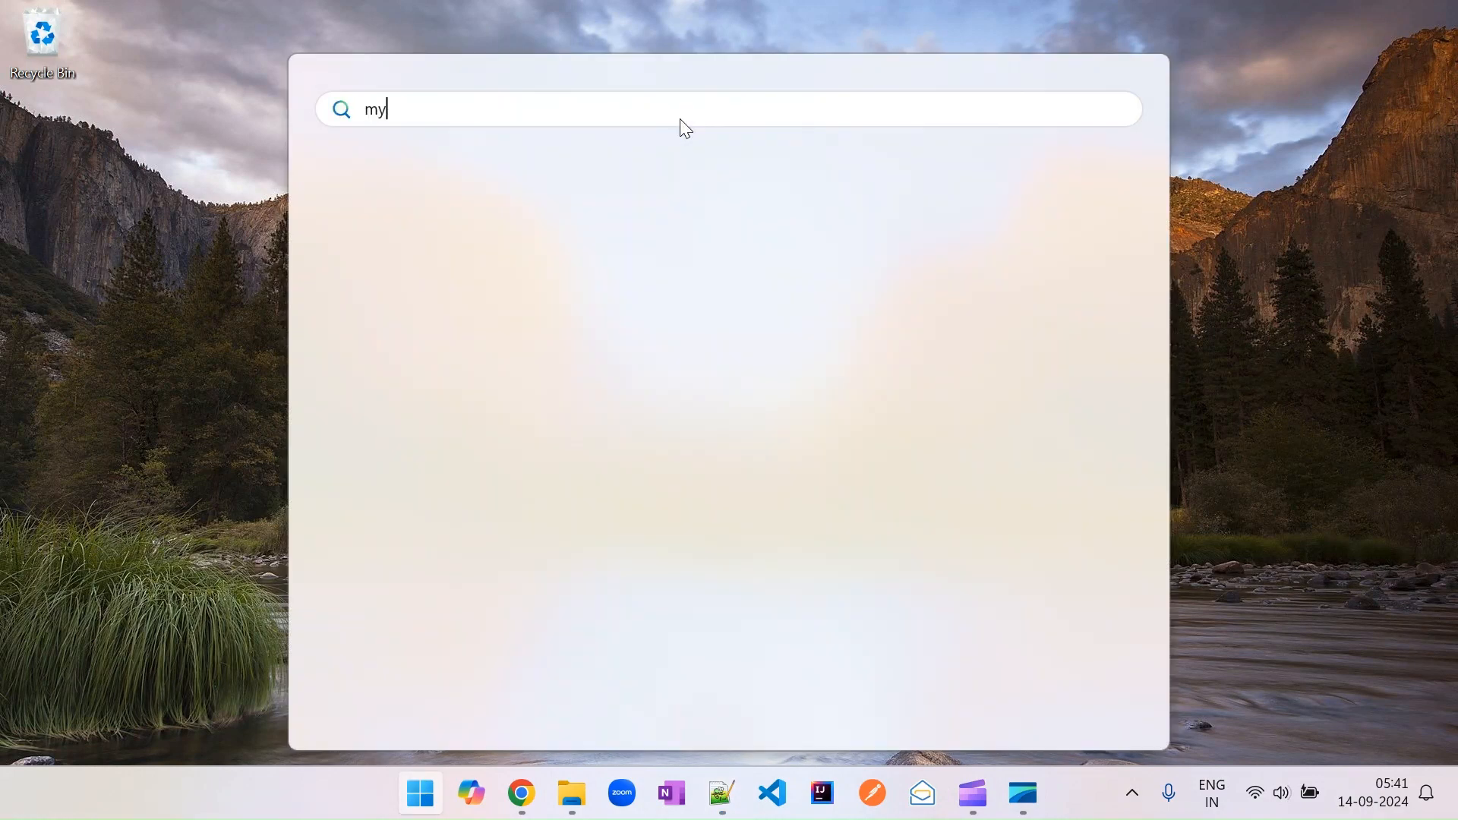
text(sql)
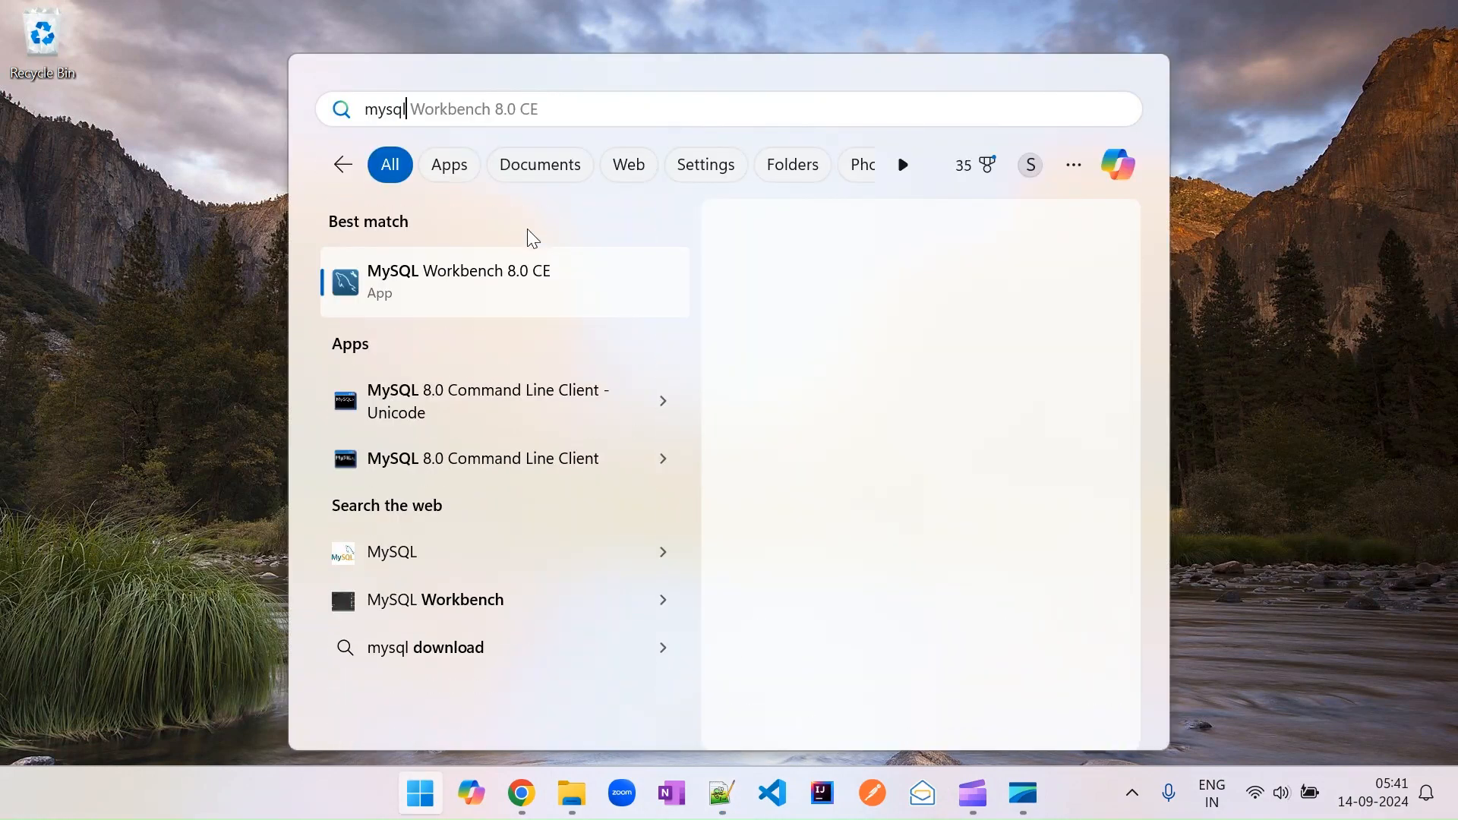
click(479, 278)
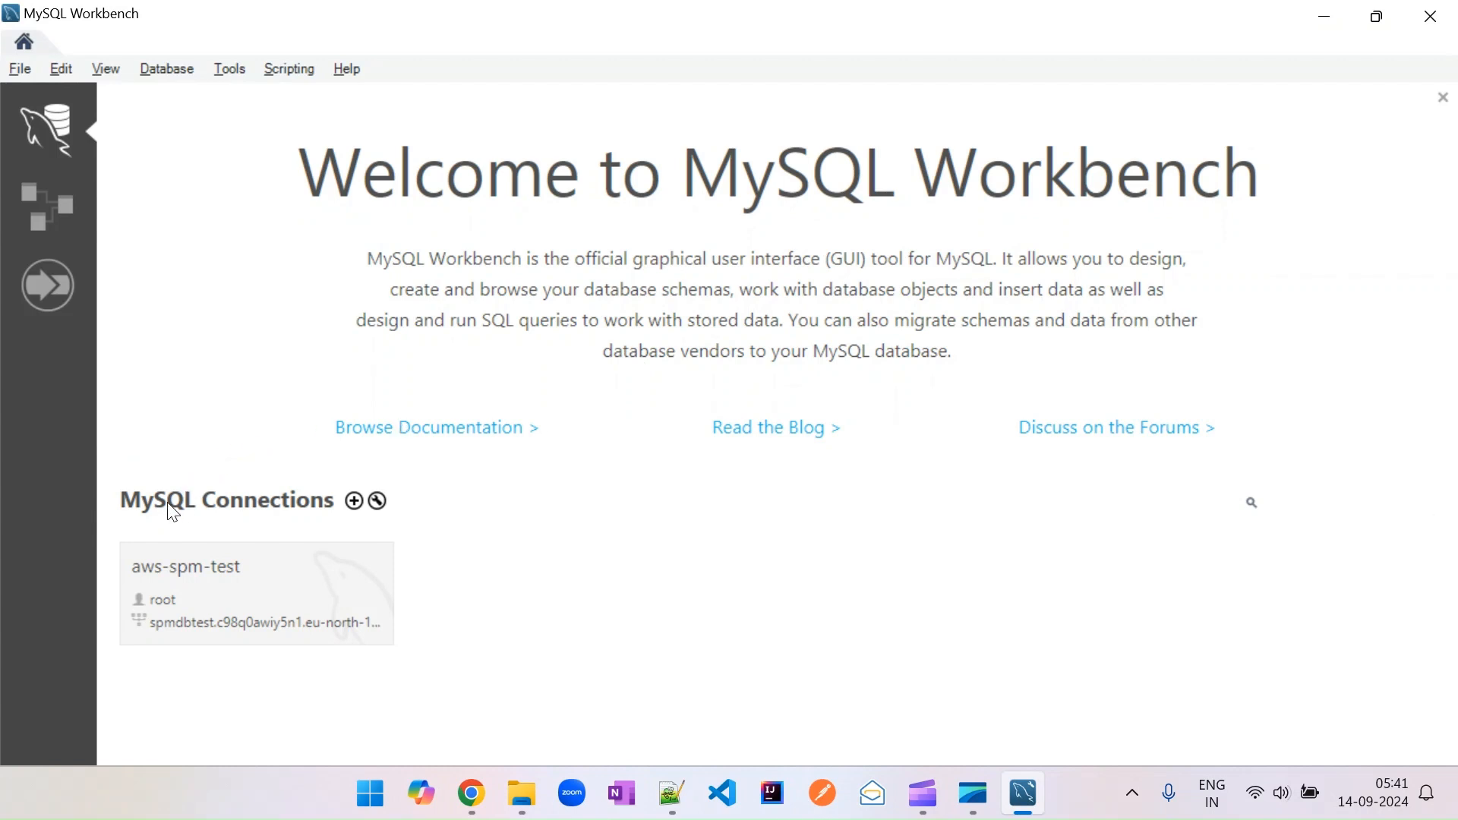
Set up a new connection named Local-MySql with hostname localhost.
click(354, 502)
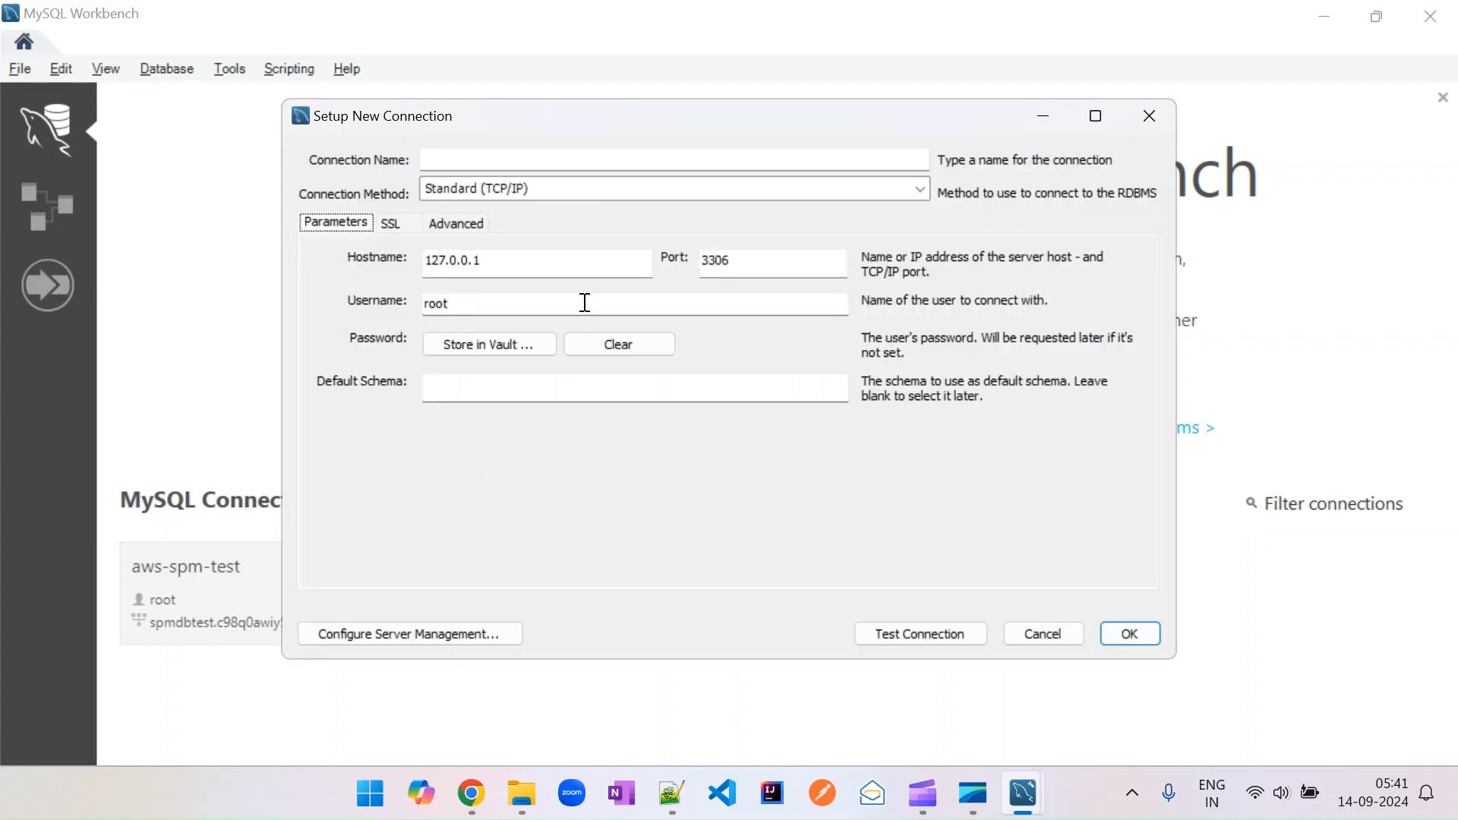
click(568, 158)
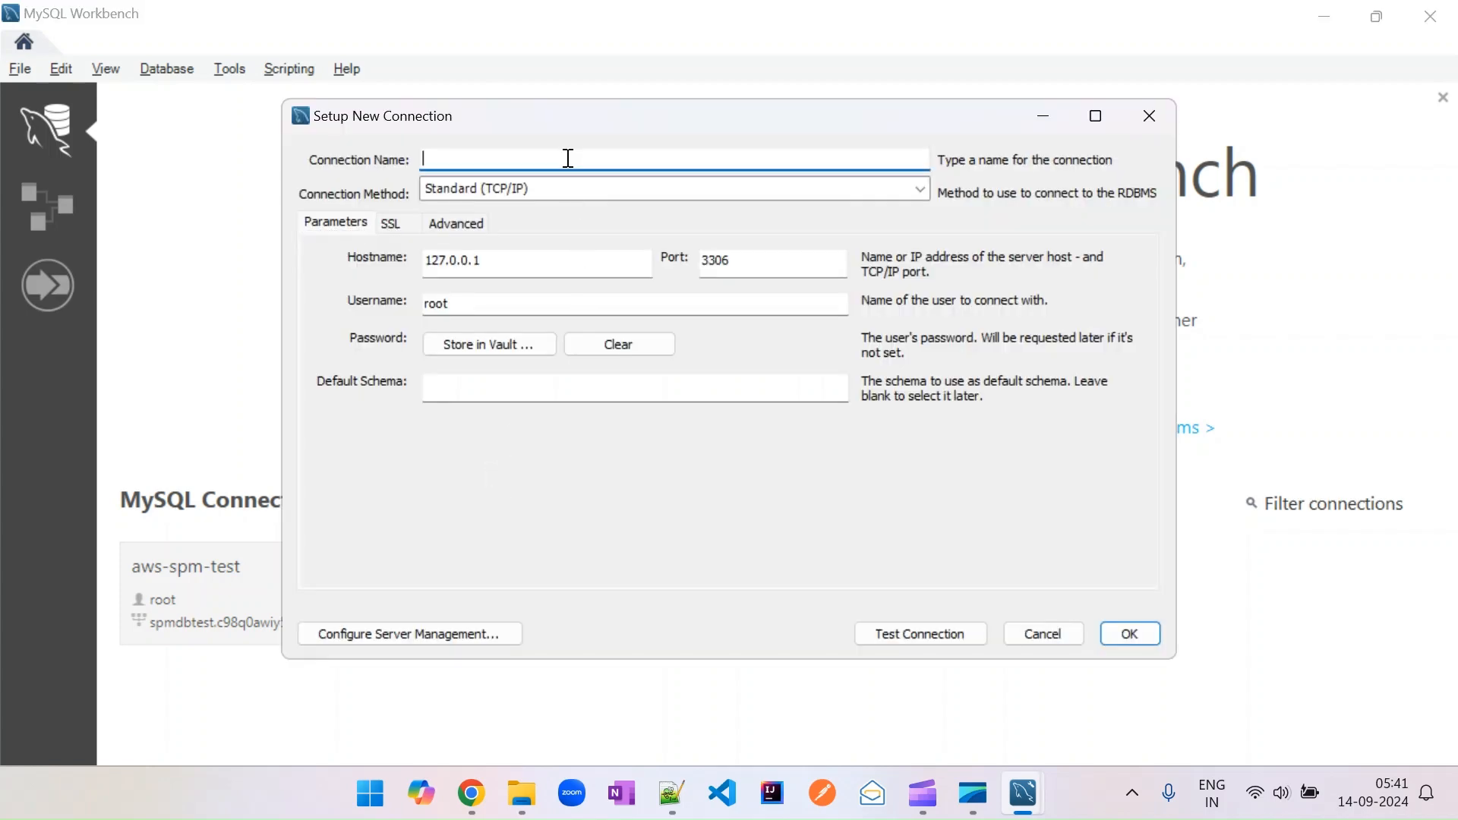
text(Local-MySql)
drag(504, 270, 429, 264)
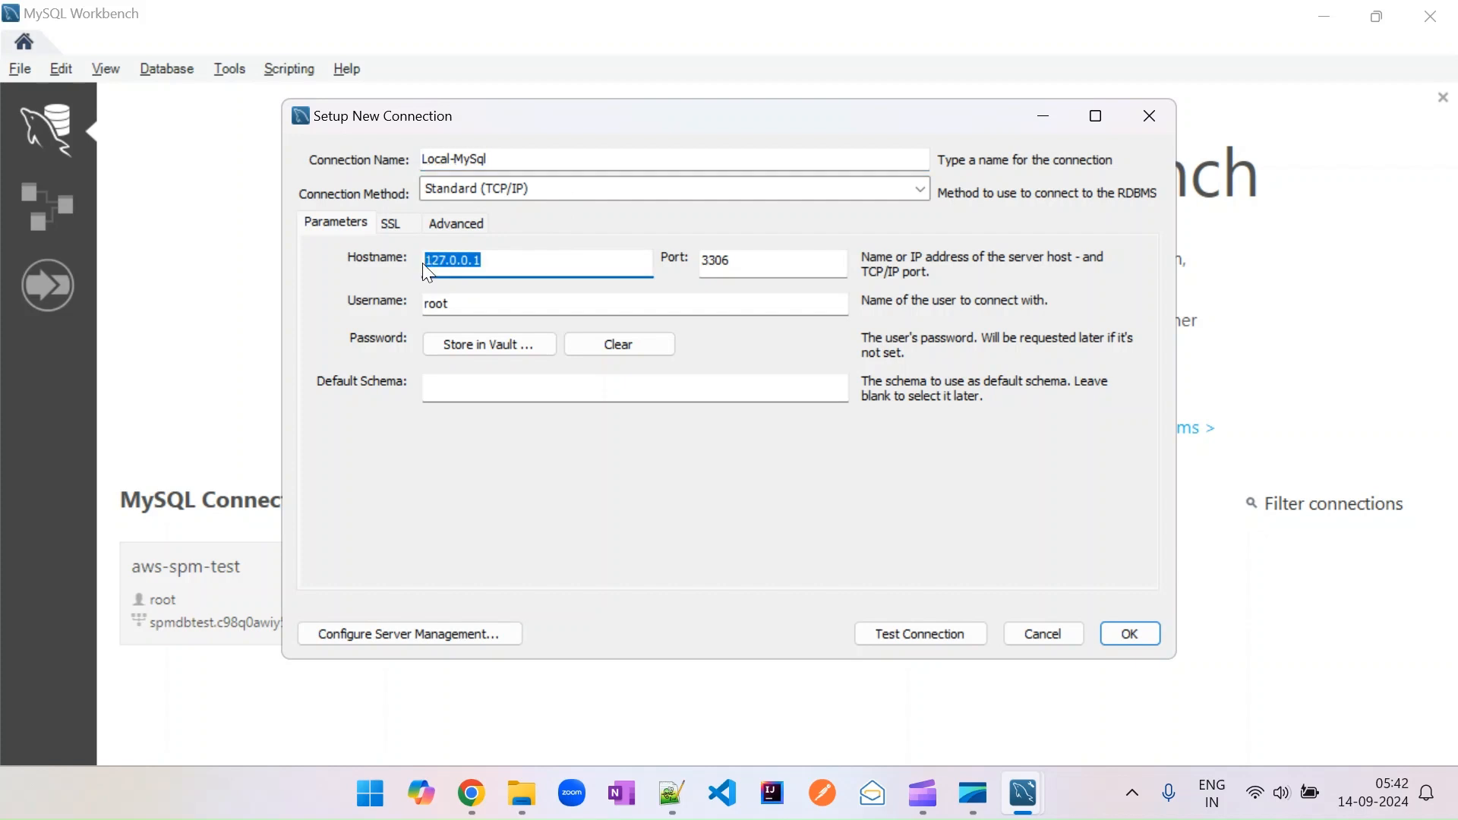
text(localhost)
Store the root user's password in the vault for the connection.
click(476, 347)
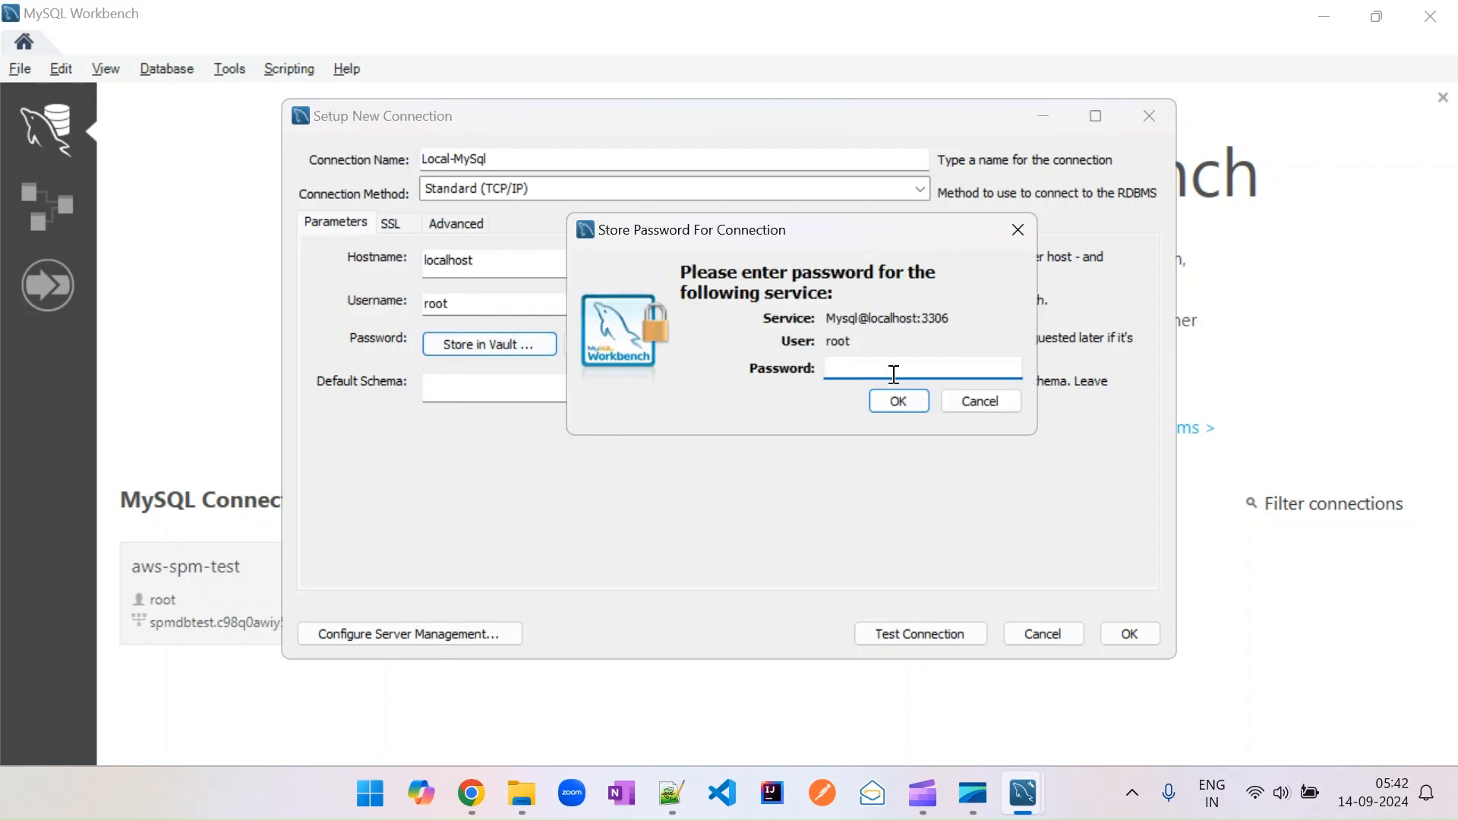
text(**)
click(898, 400)
Test the Local-MySql connection and save it.
click(929, 634)
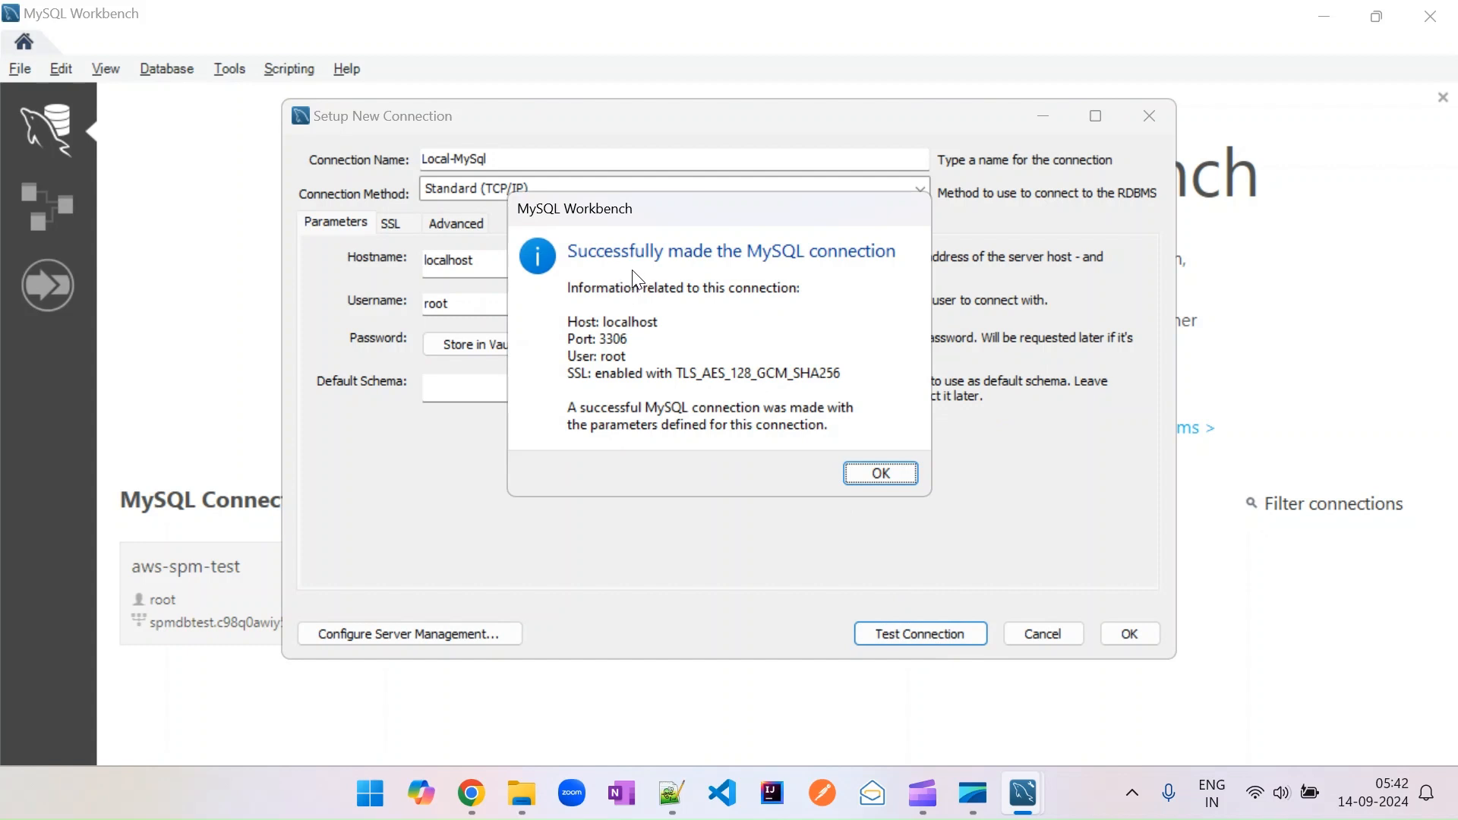
click(873, 474)
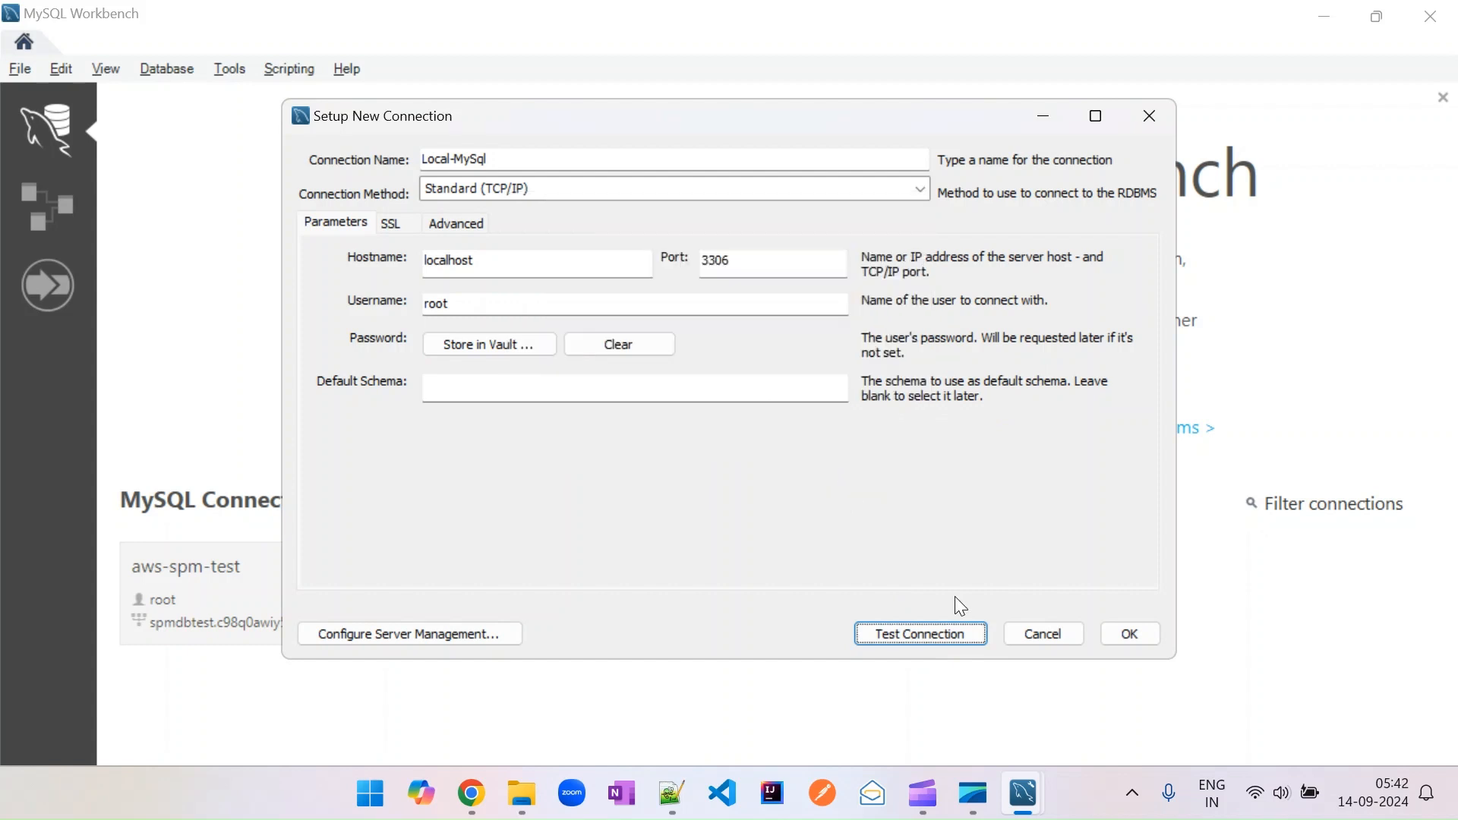
click(1132, 633)
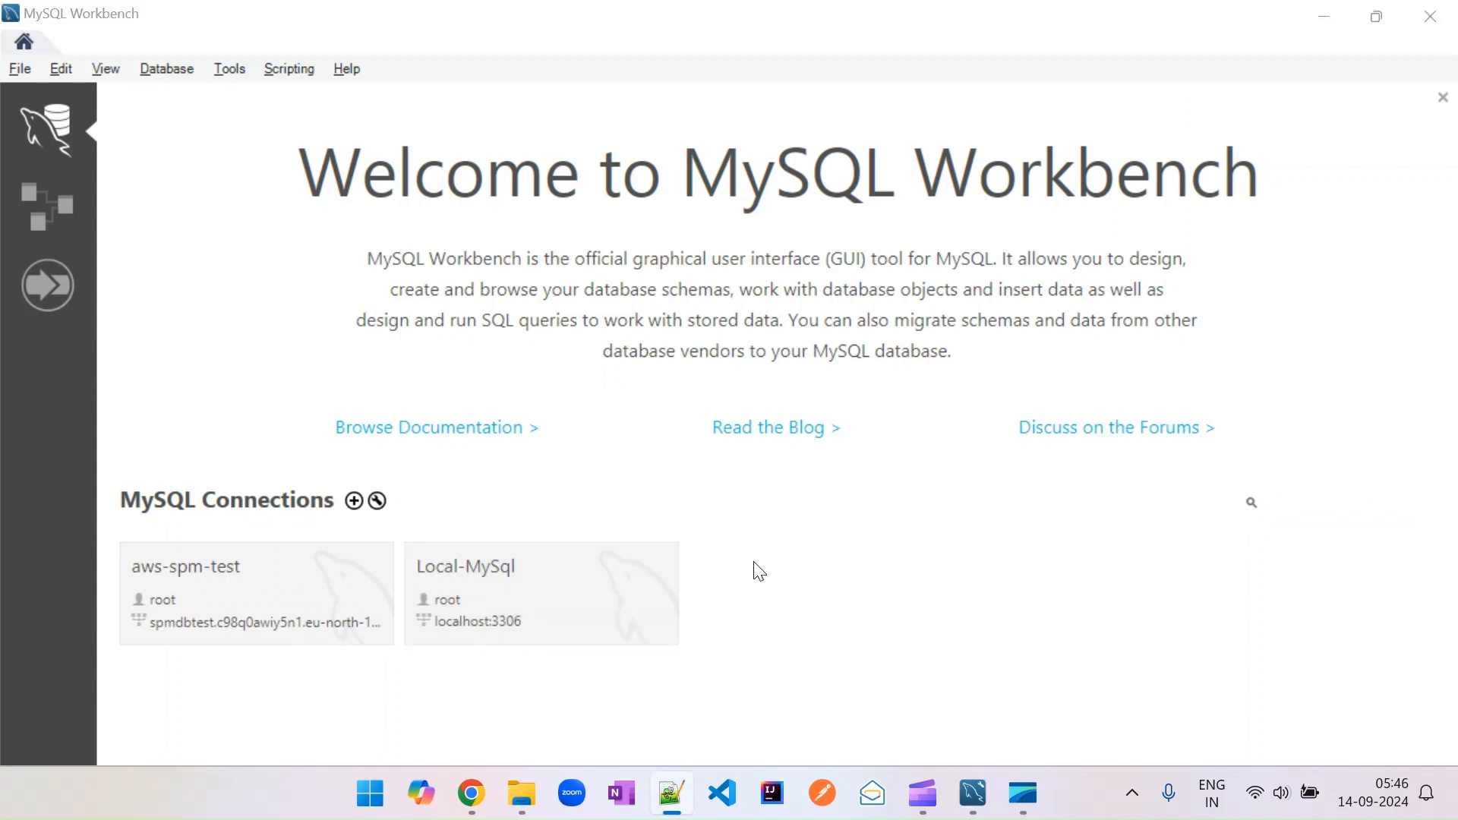
Open the Local-MySql connection and create a new schema named test_db, applying the generated script.
click(530, 582)
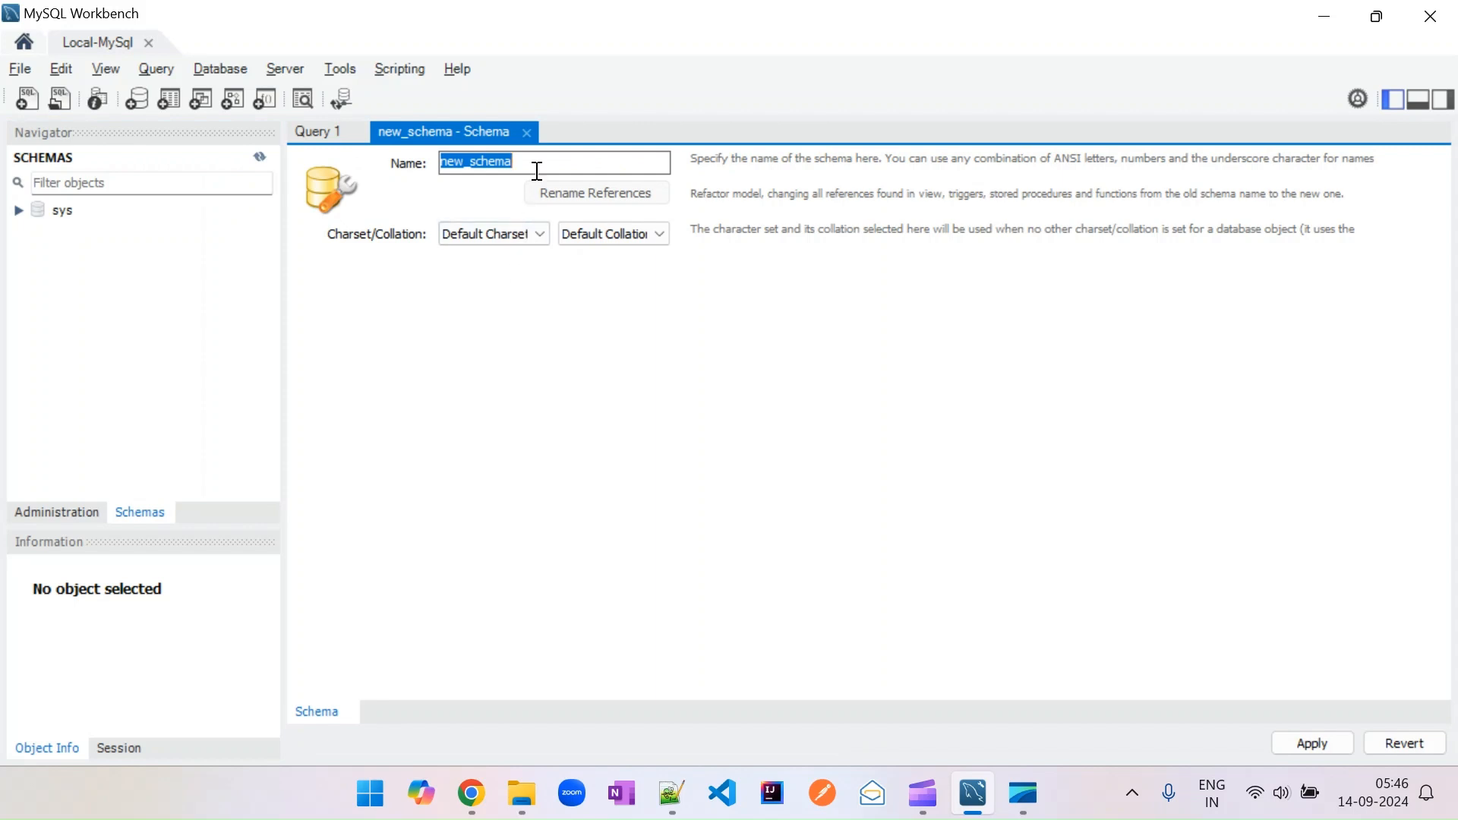
text(test_db)
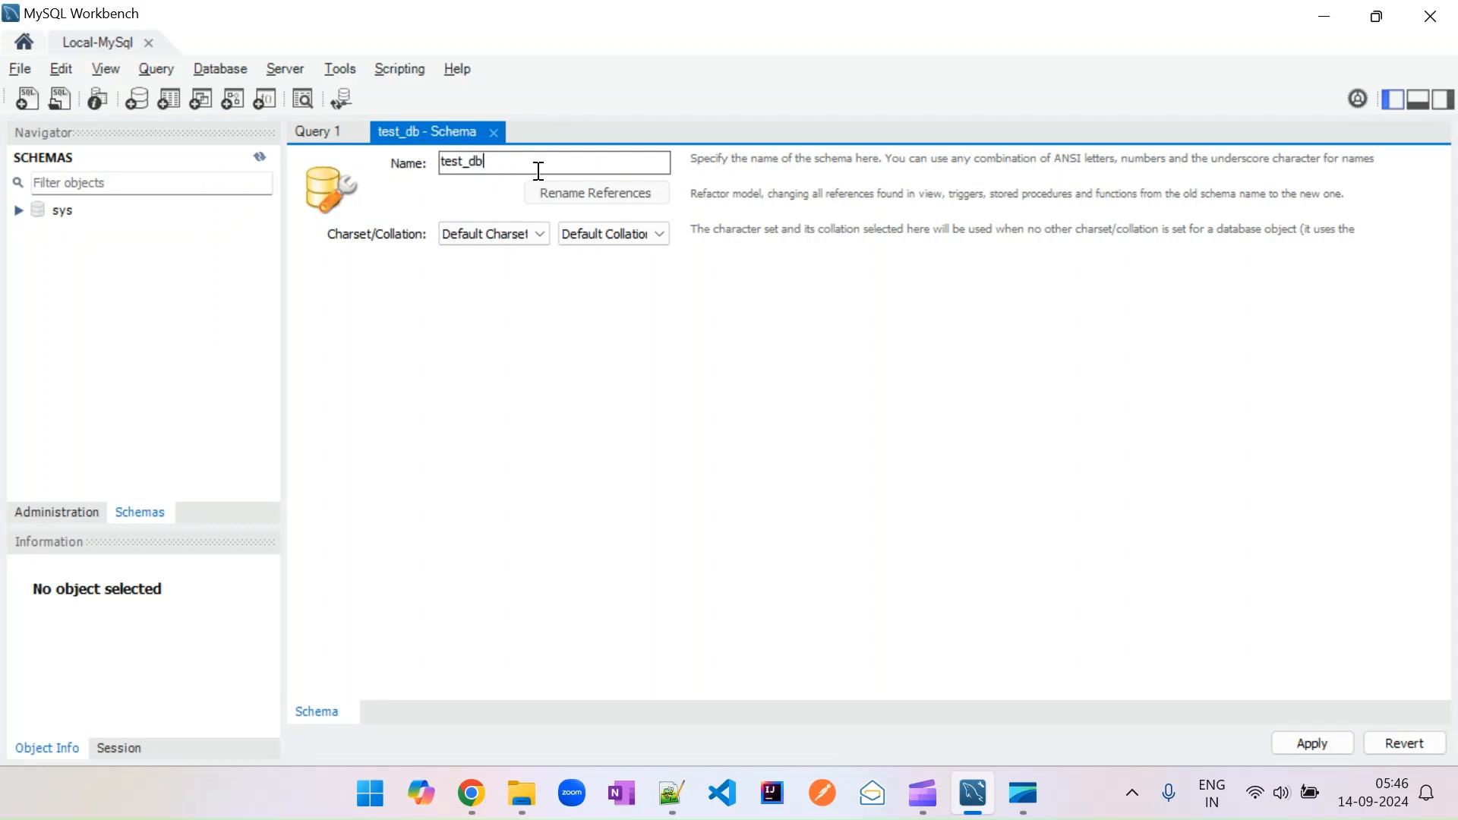
click(1311, 741)
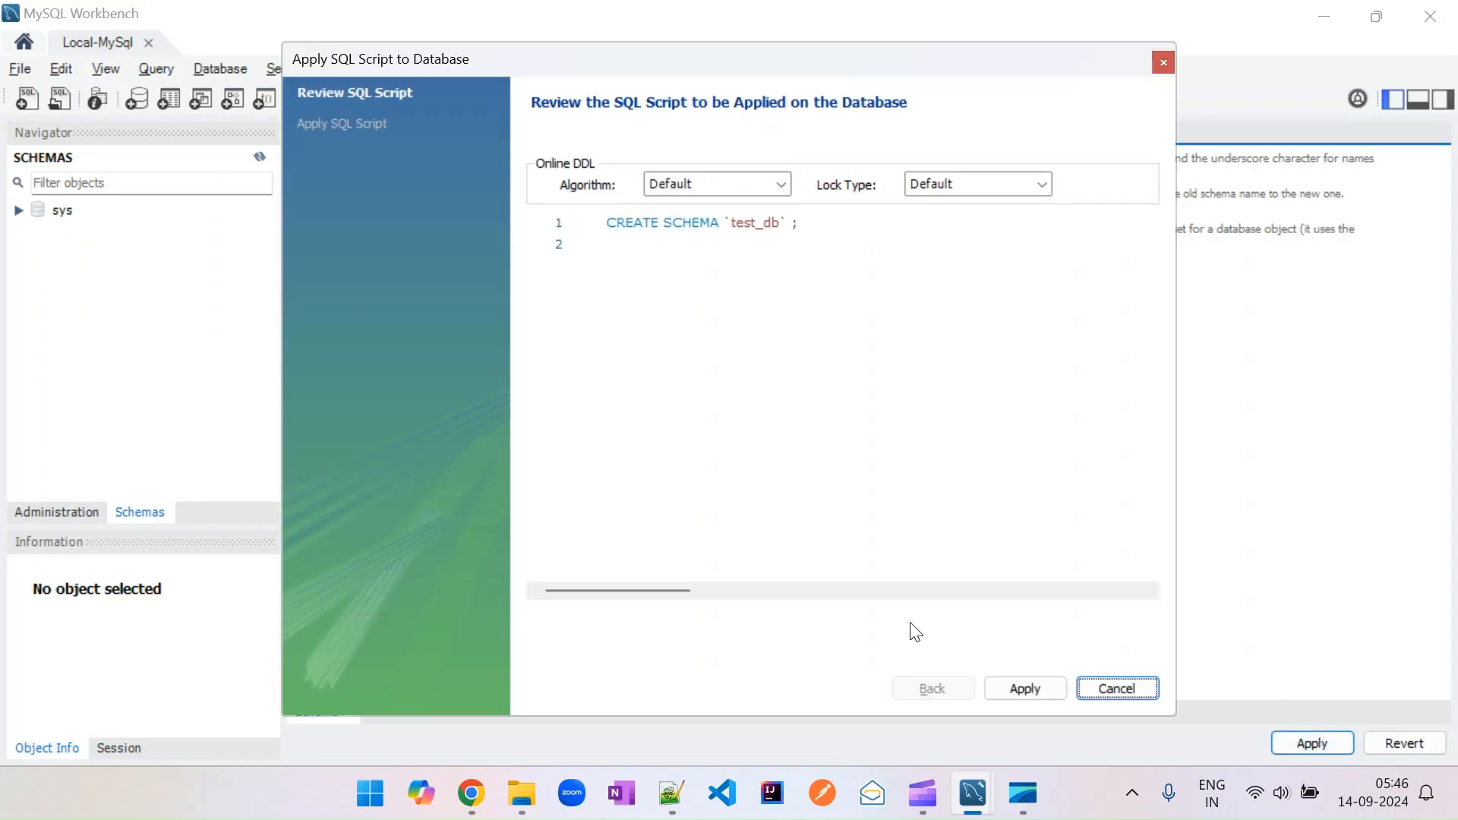
click(1037, 691)
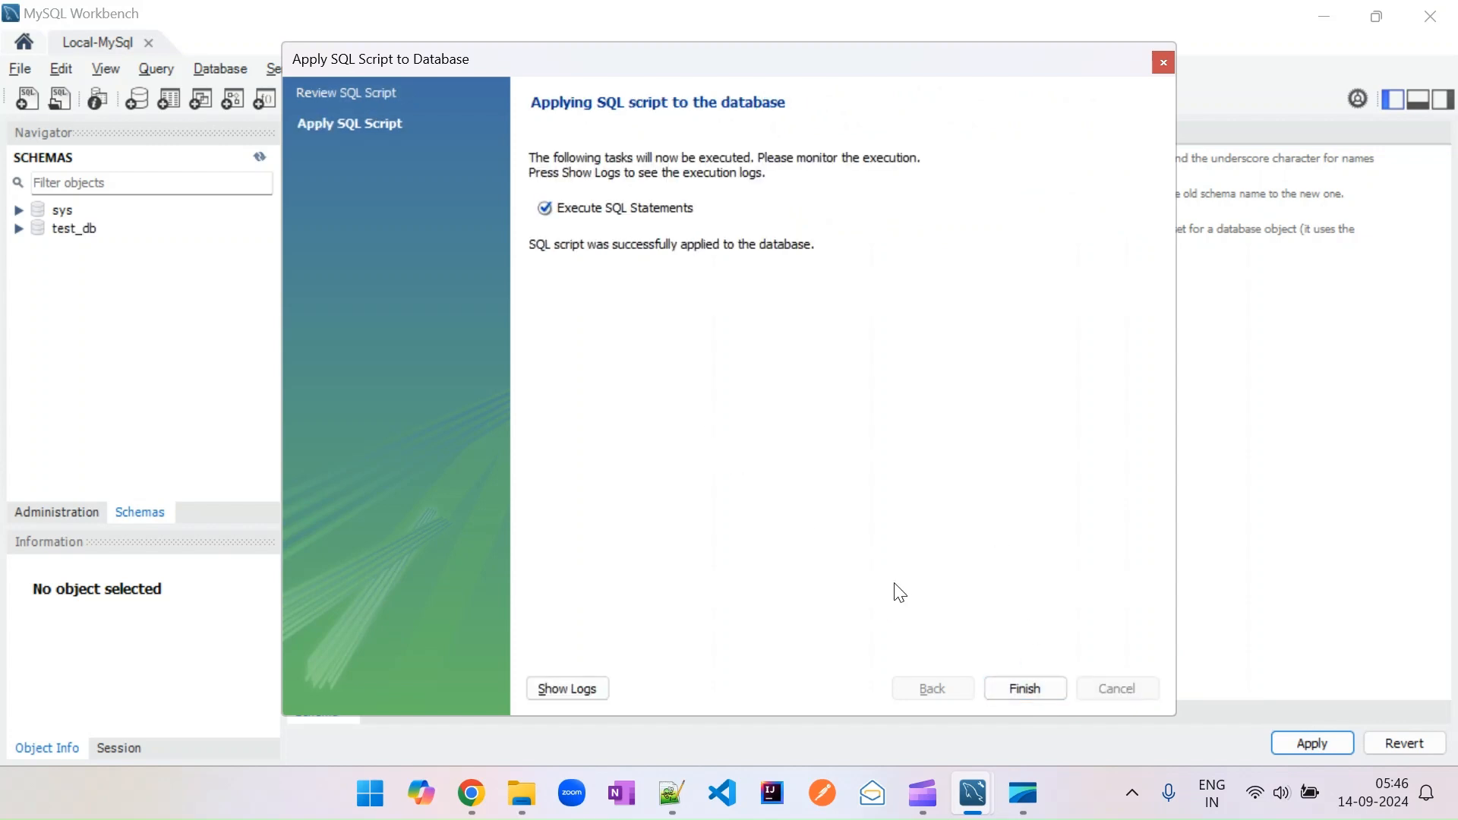
click(1025, 689)
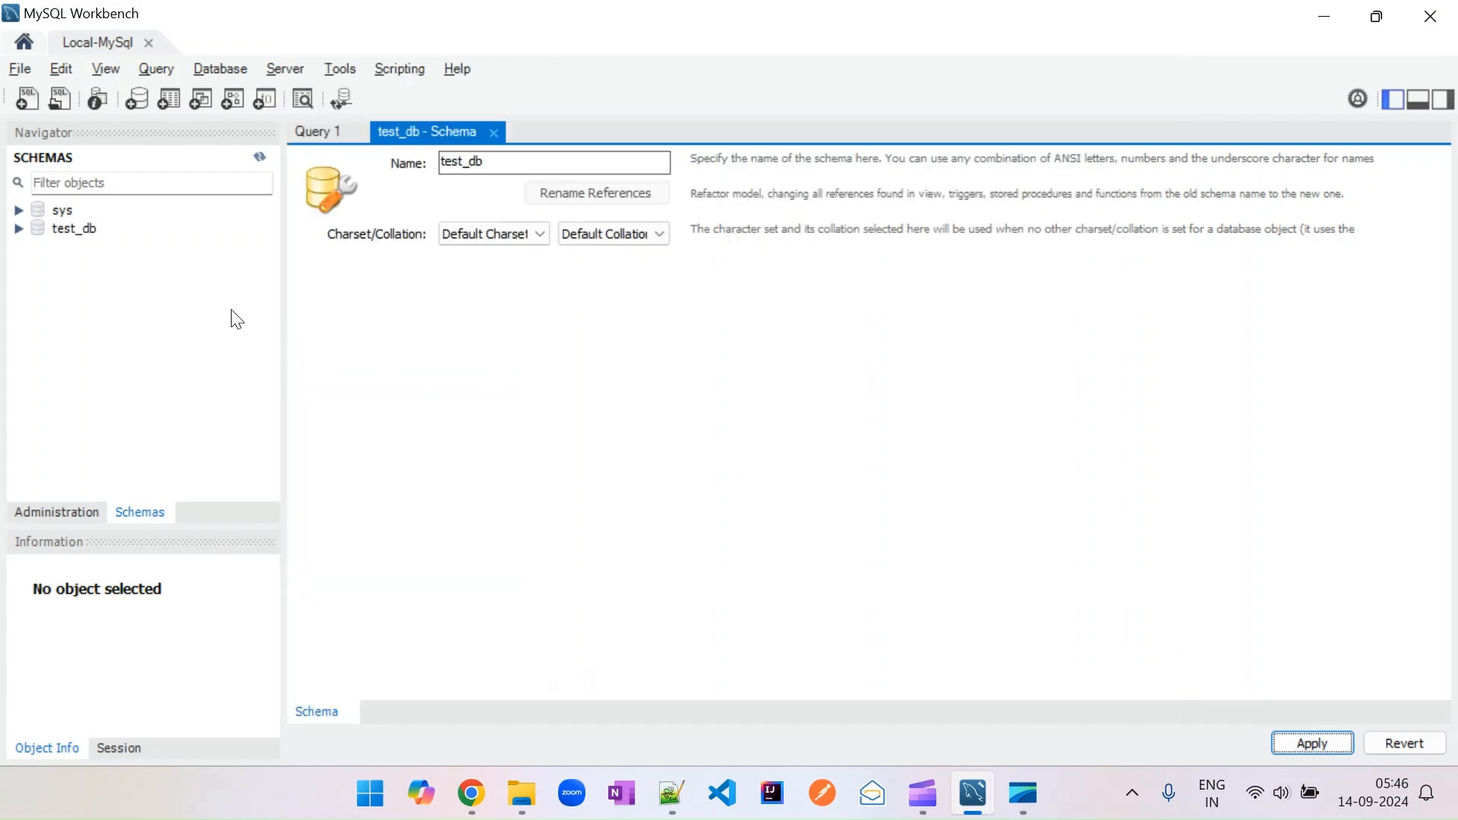
Create a new table named test_table in the test_db schema.
click(54, 232)
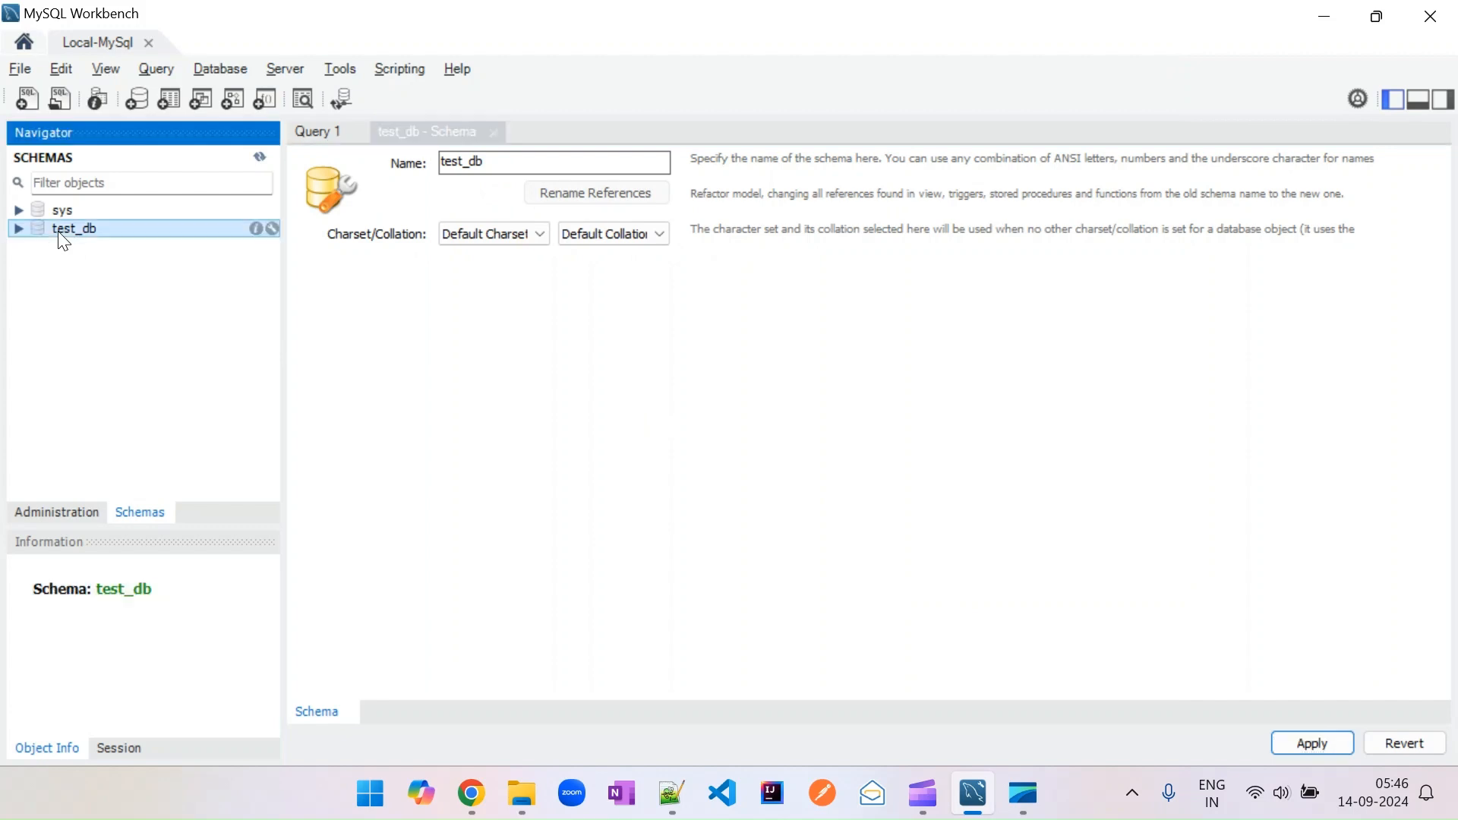
double_click(67, 231)
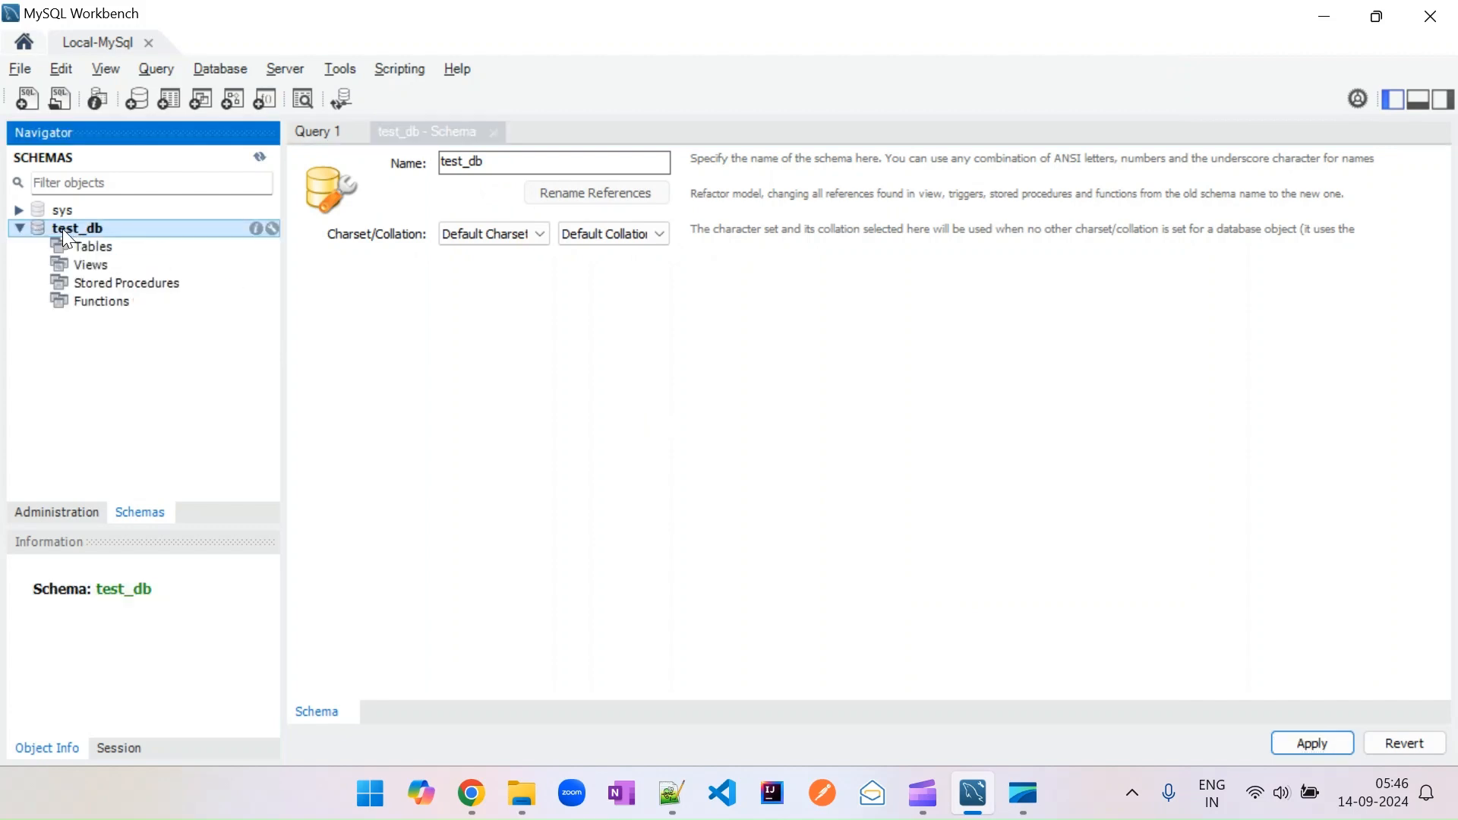
click(168, 100)
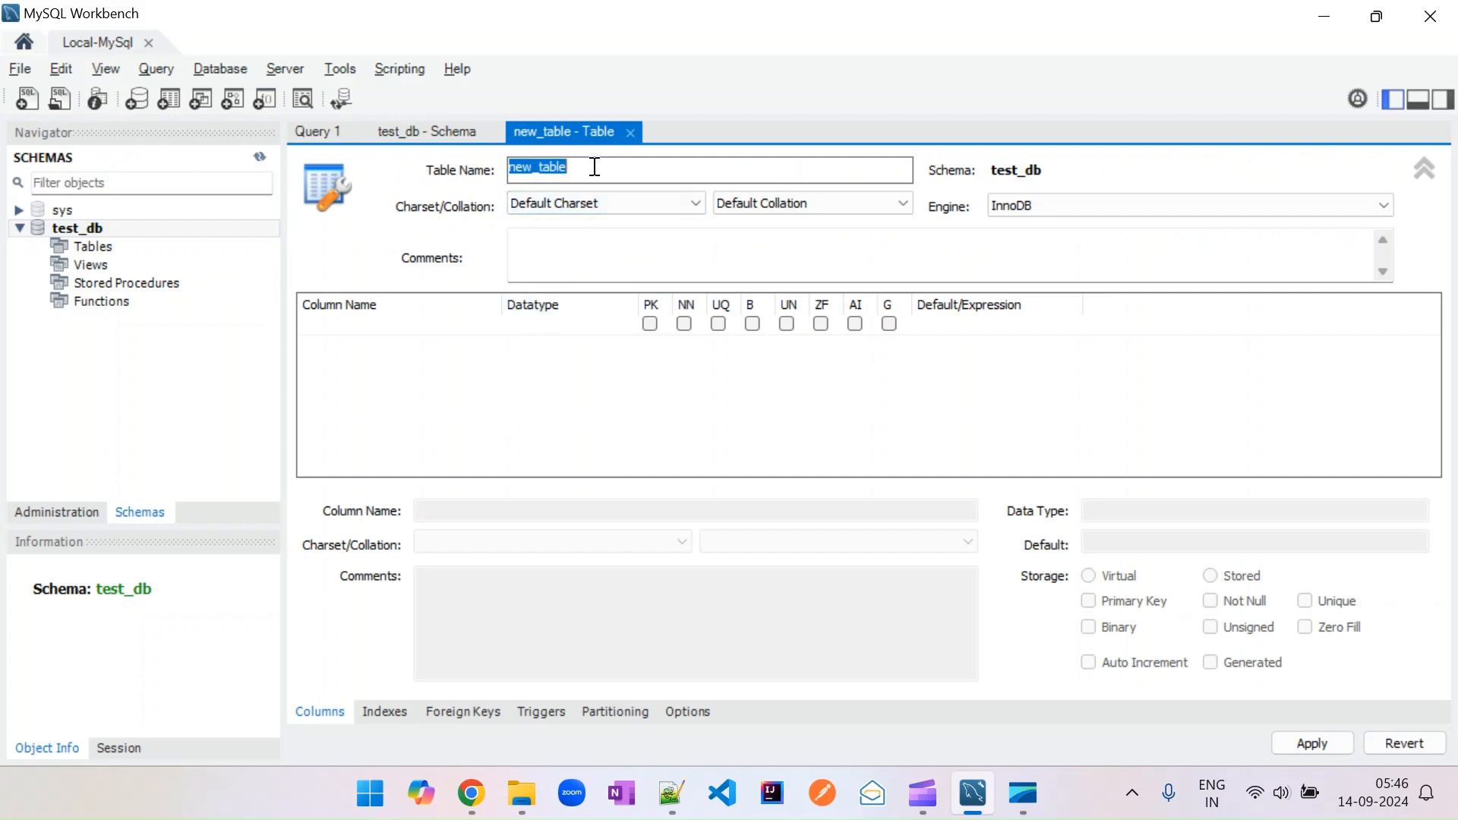
text(test_table)
Add an id column marked primary key and not null, plus a second column named name.
click(386, 349)
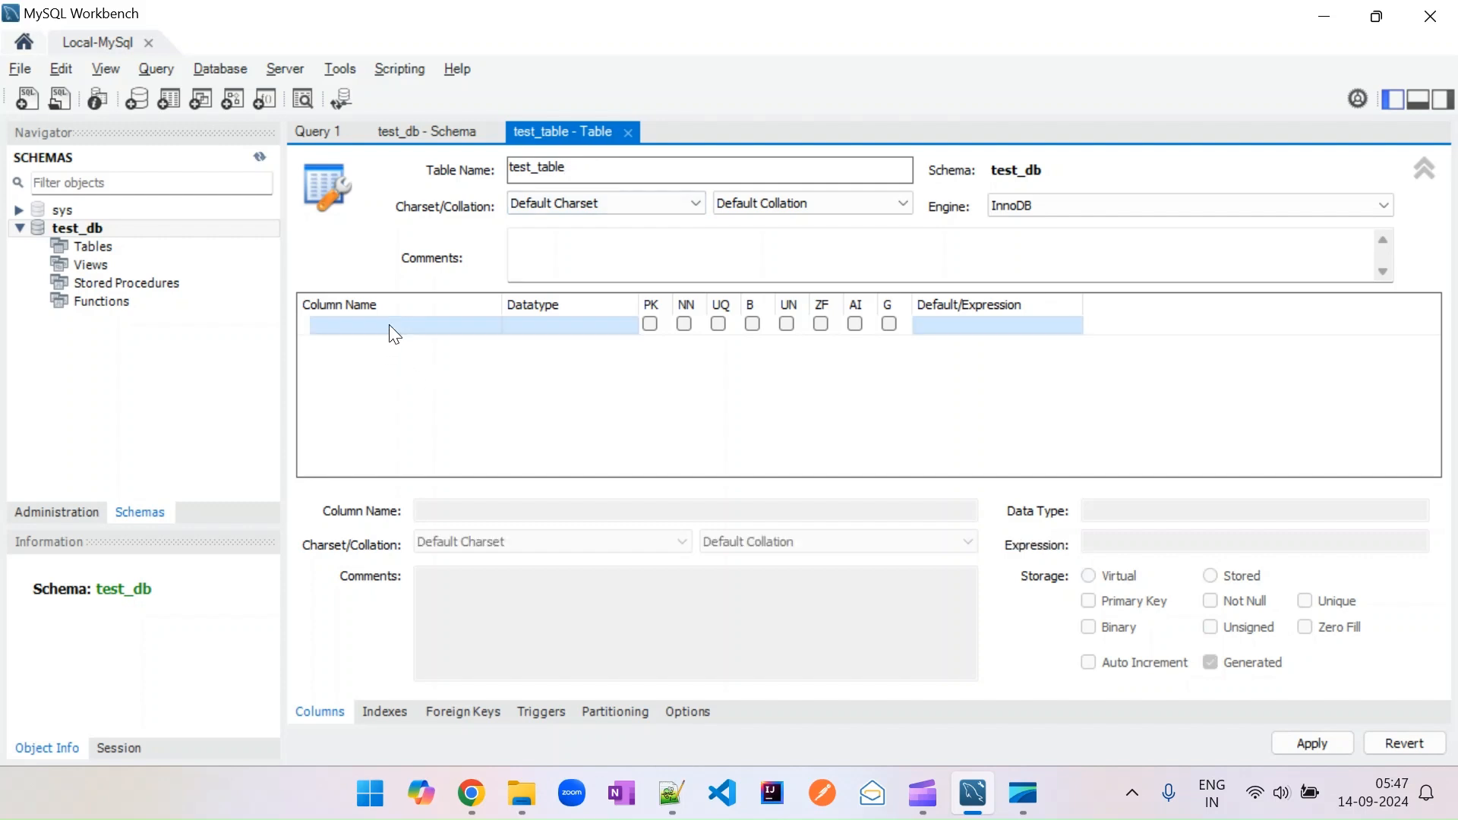
click(389, 325)
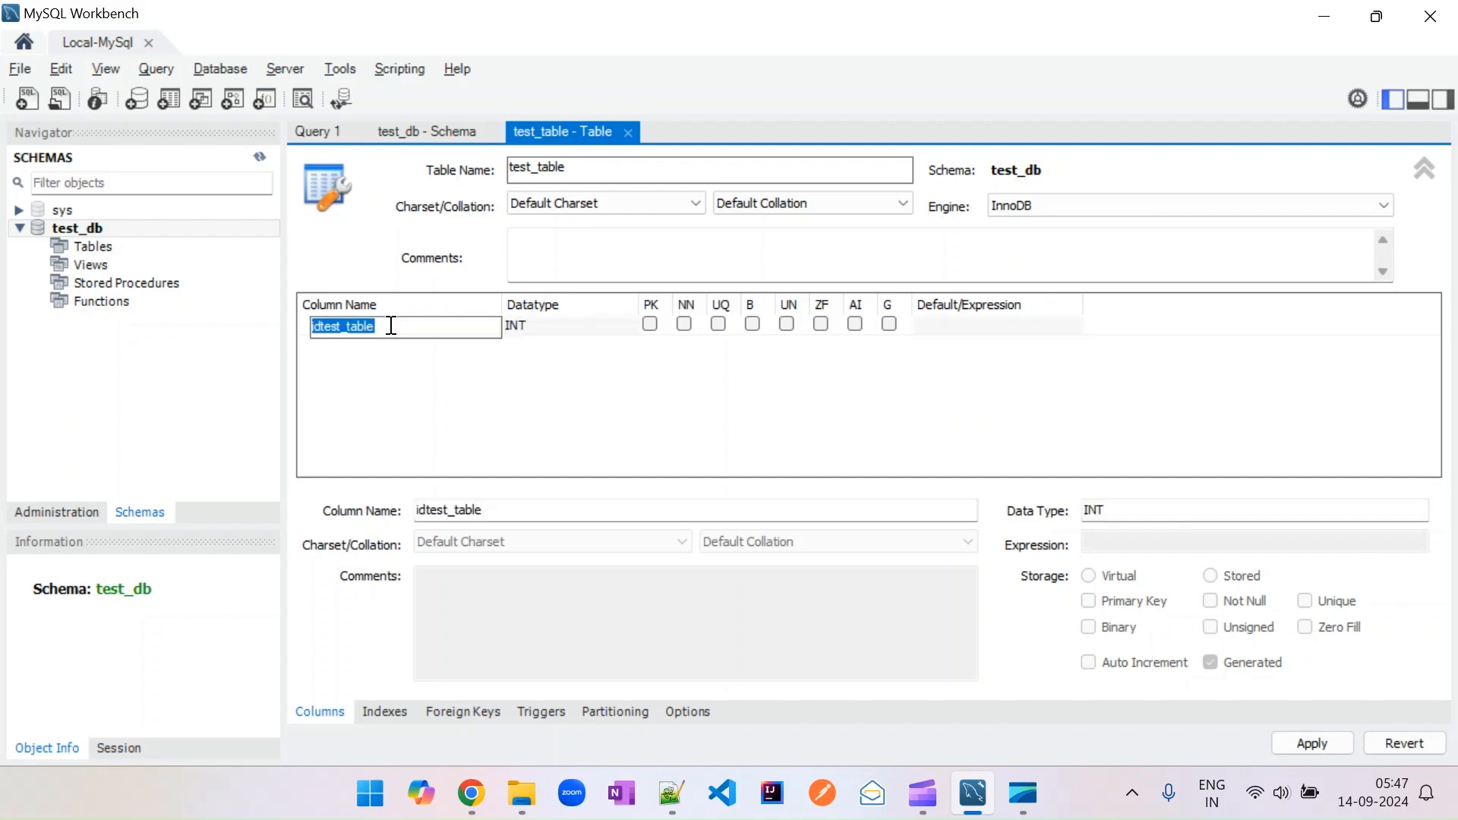
text(id)
click(684, 324)
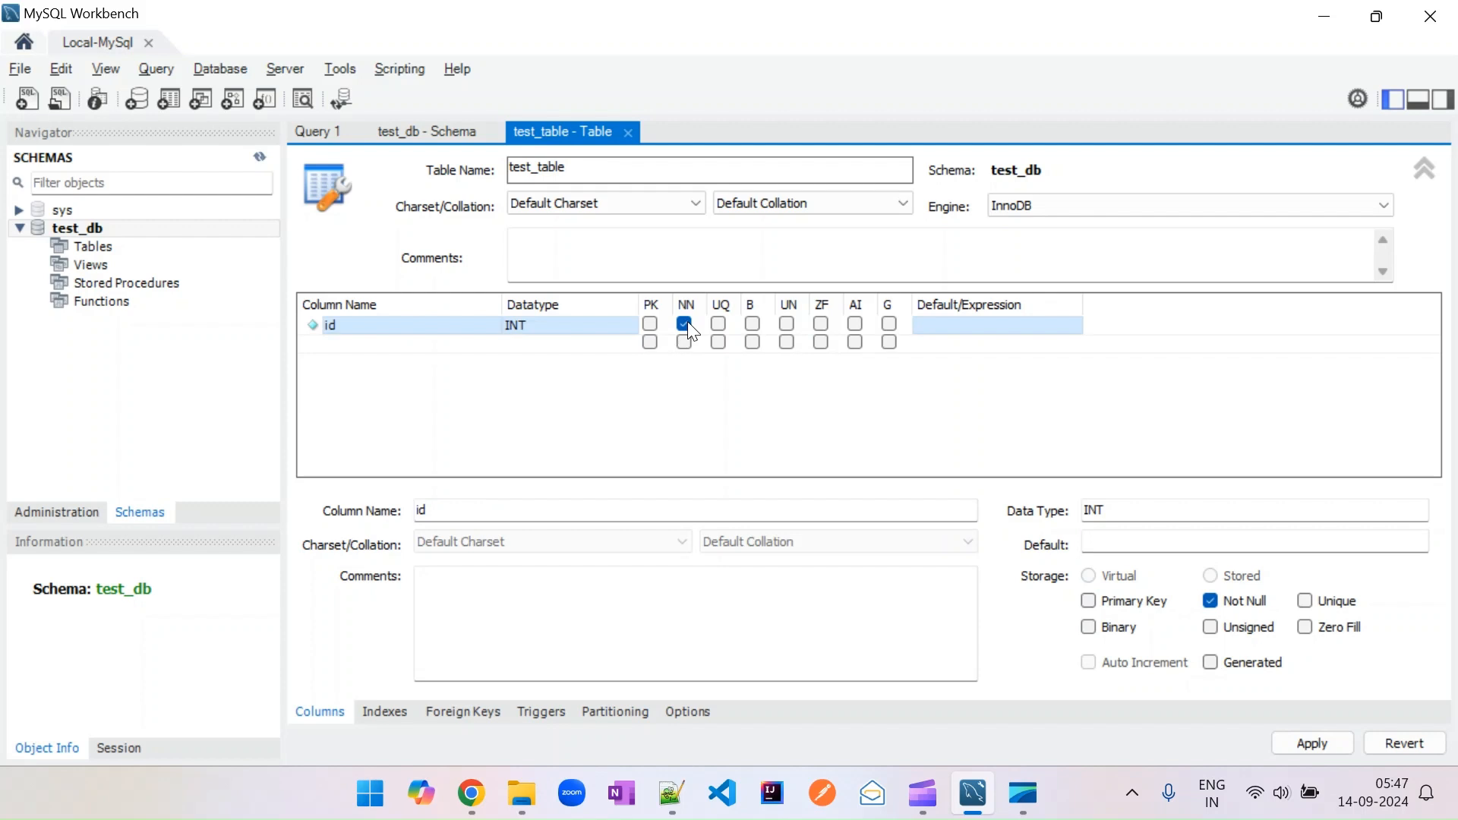
click(650, 325)
click(378, 345)
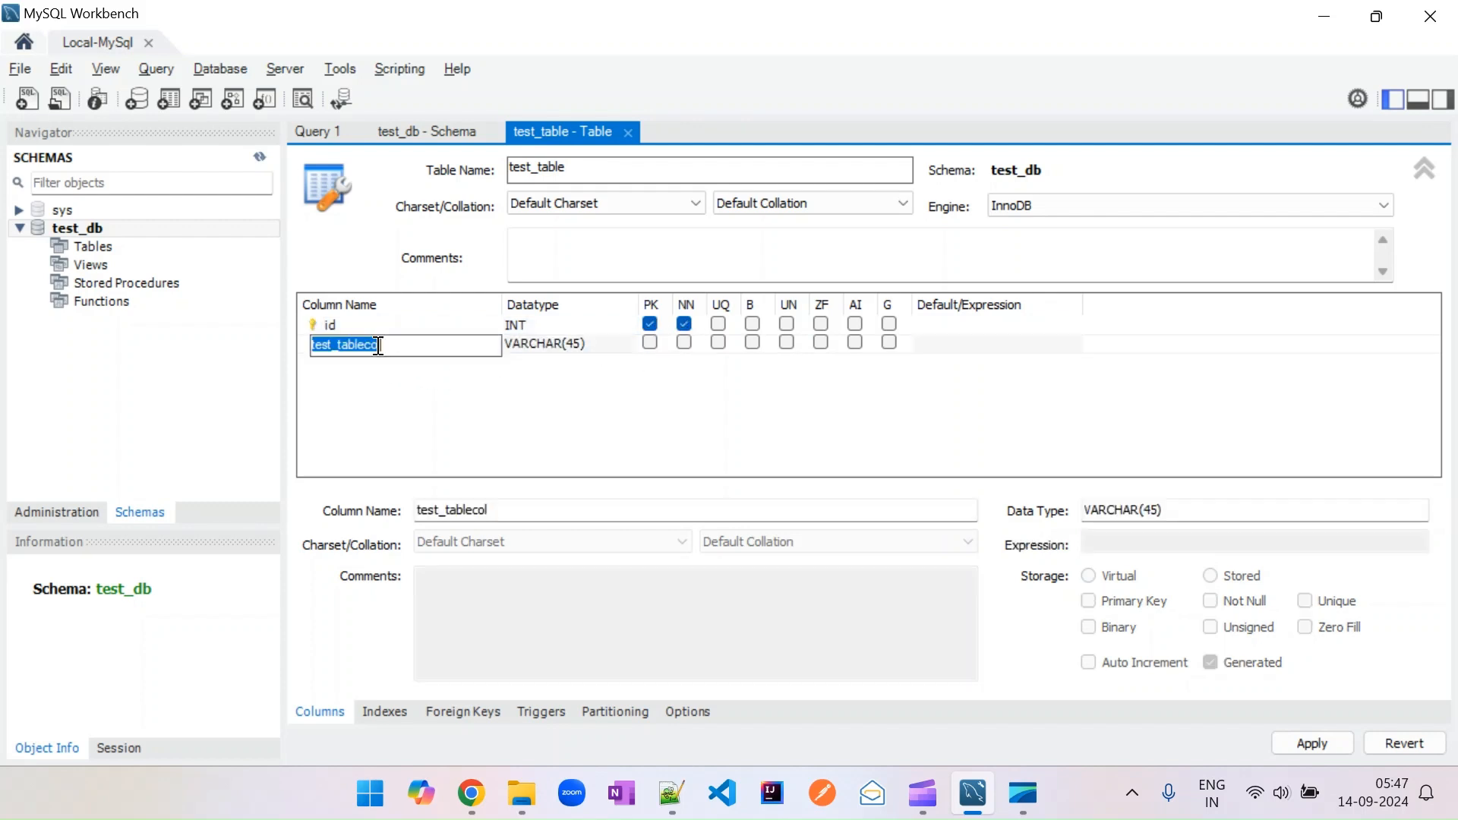
text(name)
key(Return)
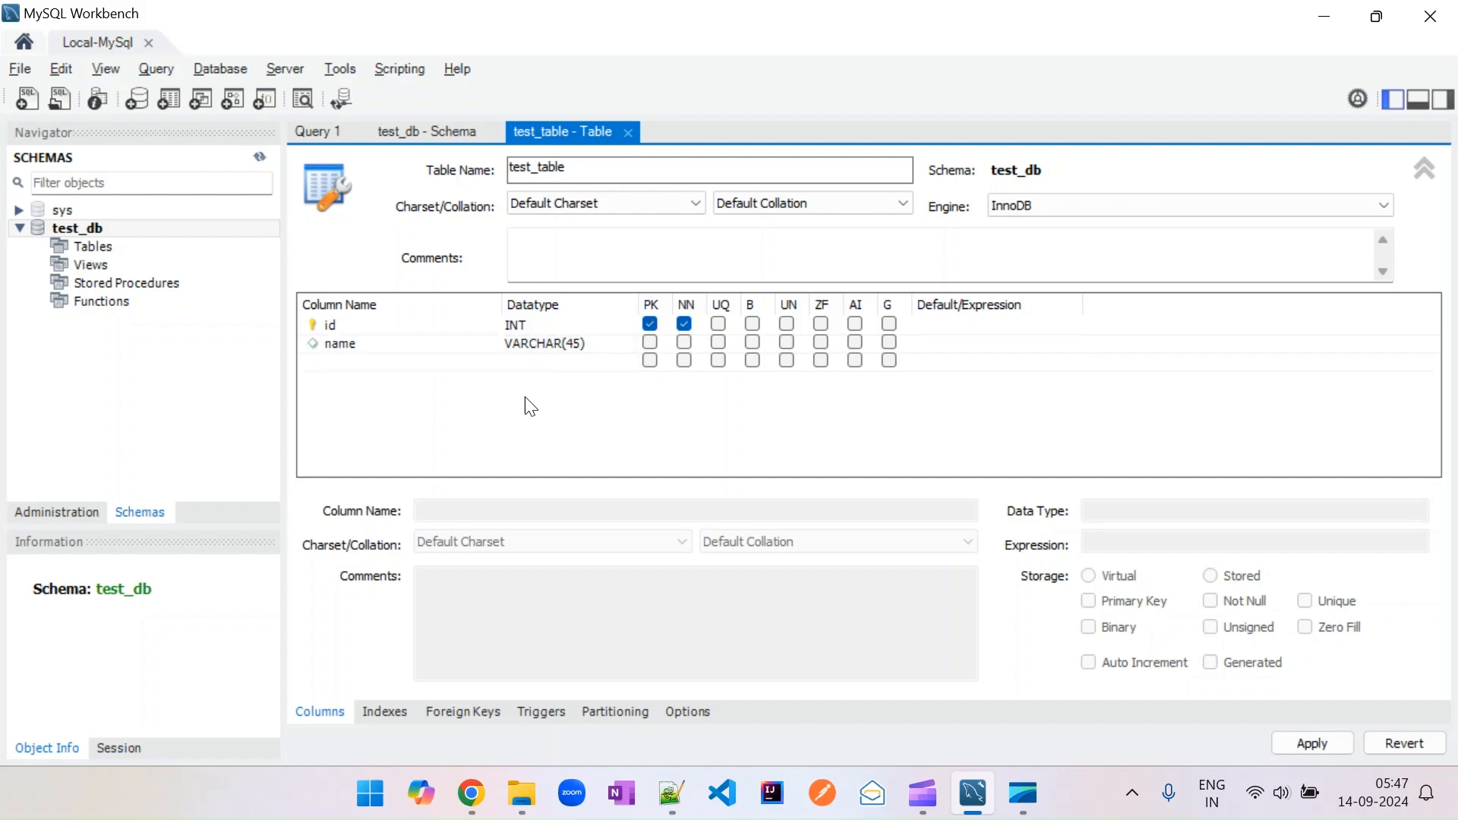
Apply the create-table script for test_table to the database.
click(1325, 743)
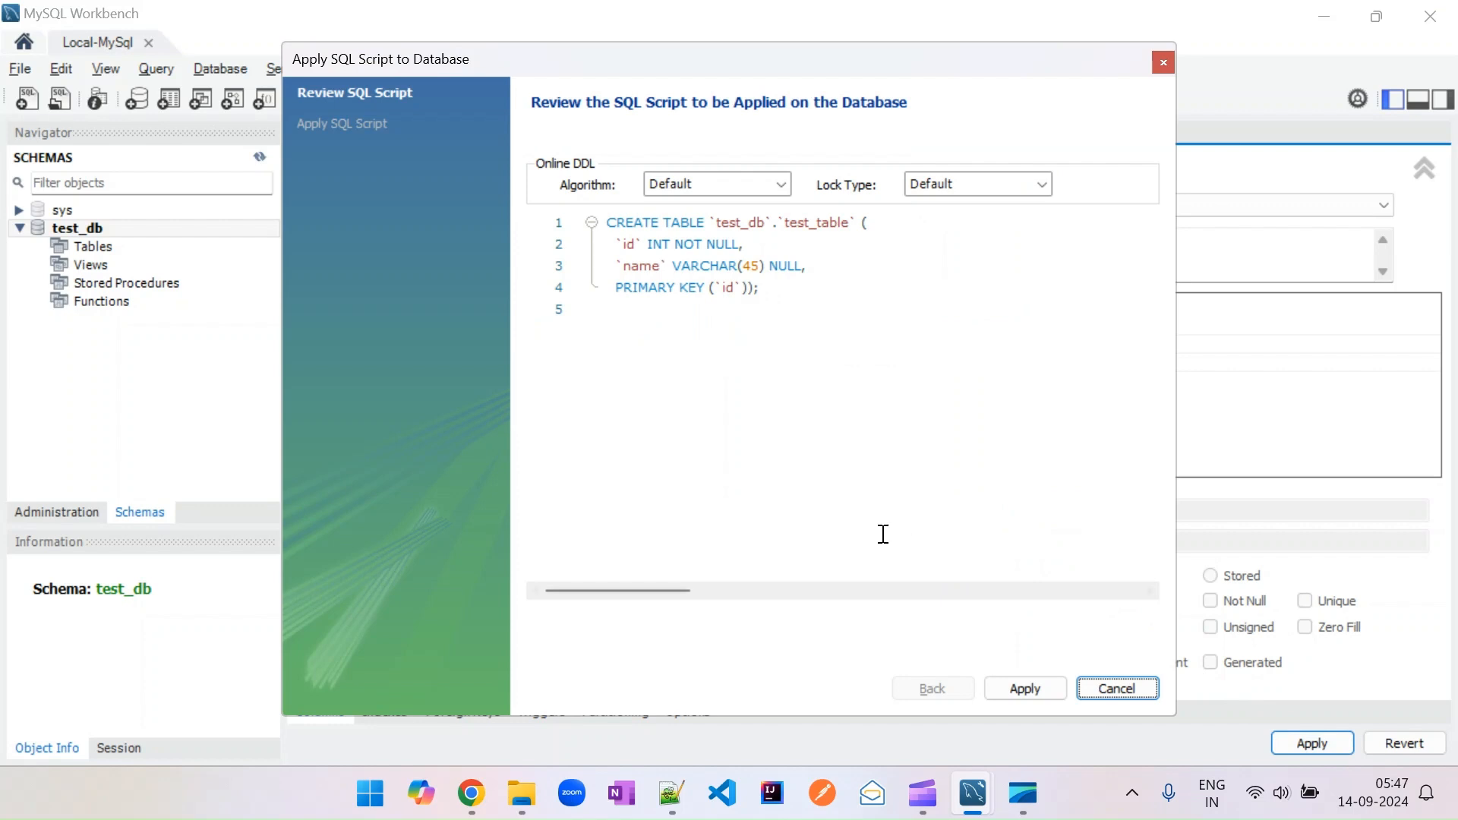
click(1024, 688)
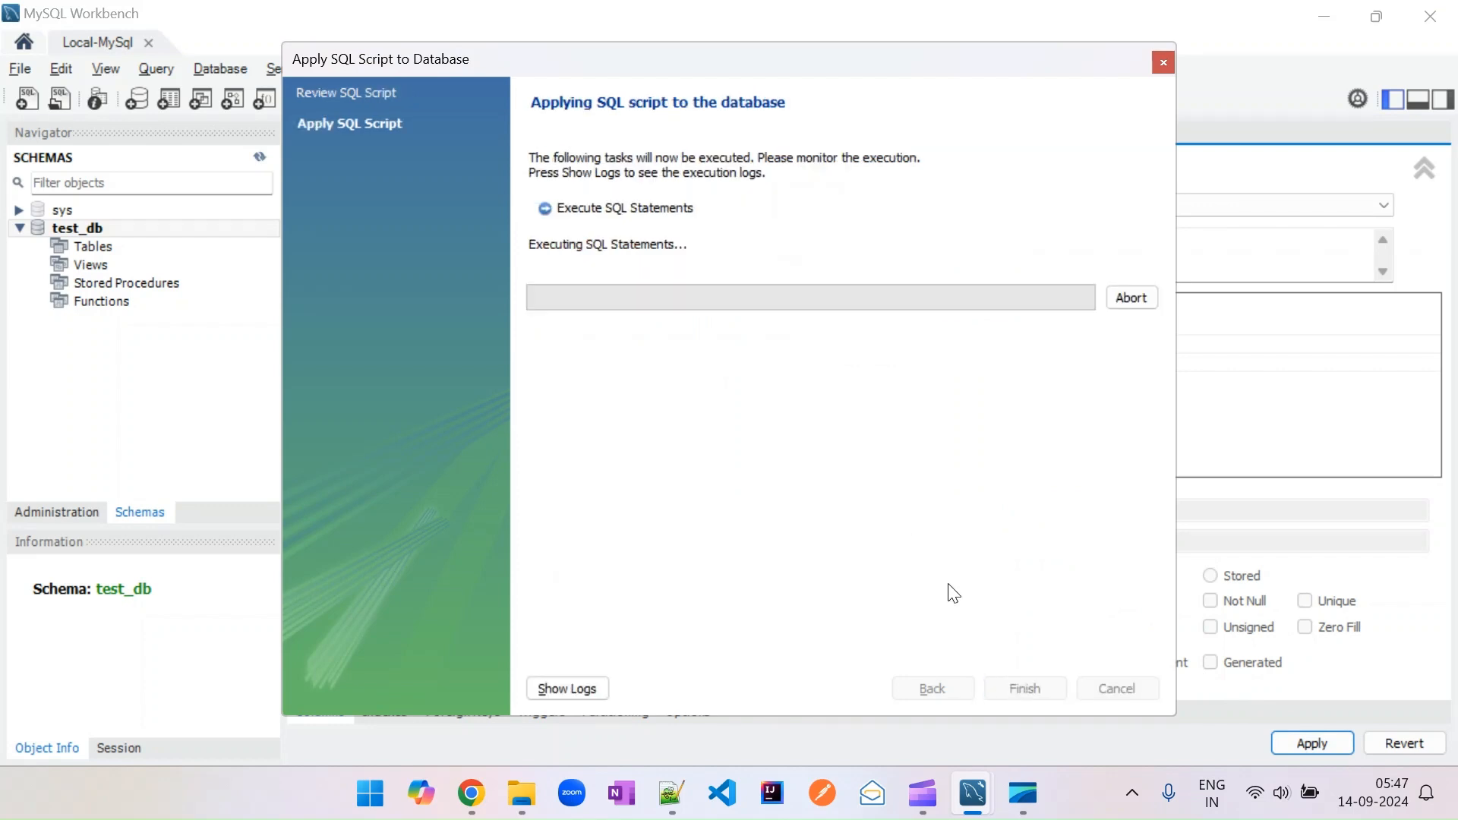
click(1022, 686)
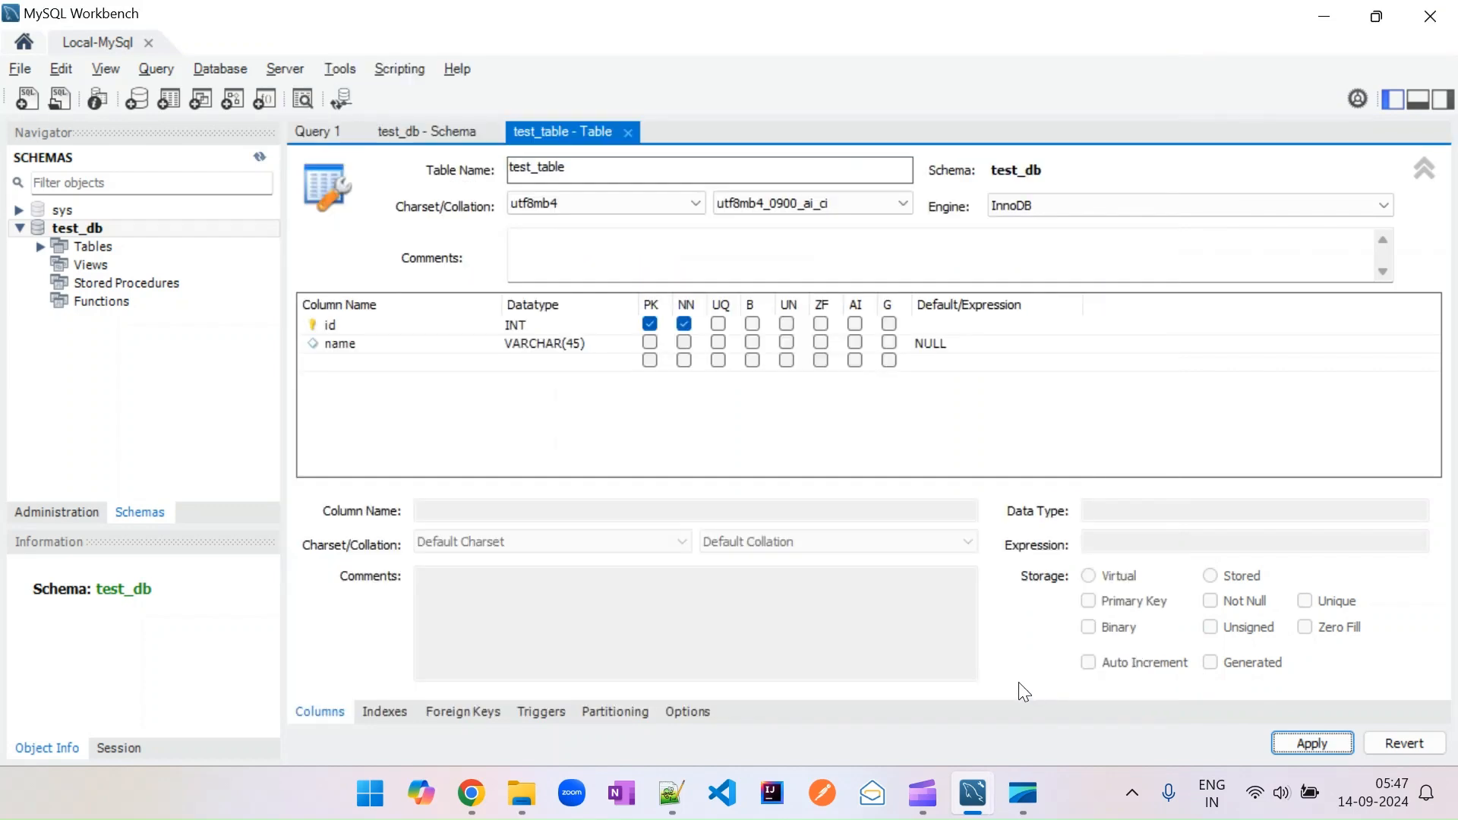
Expand test_table in the schema navigator to view its columns.
click(40, 247)
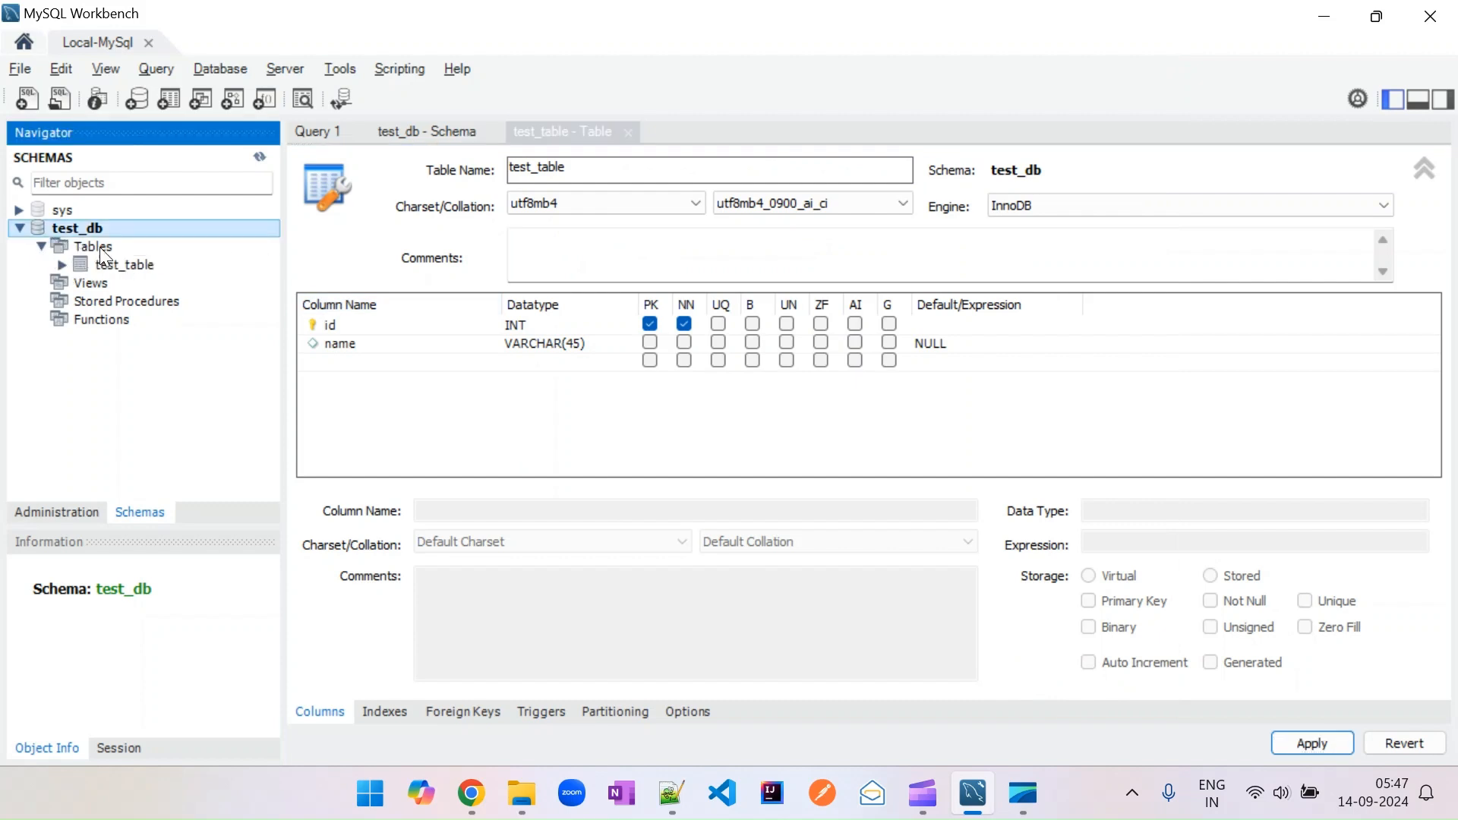
click(61, 265)
click(85, 283)
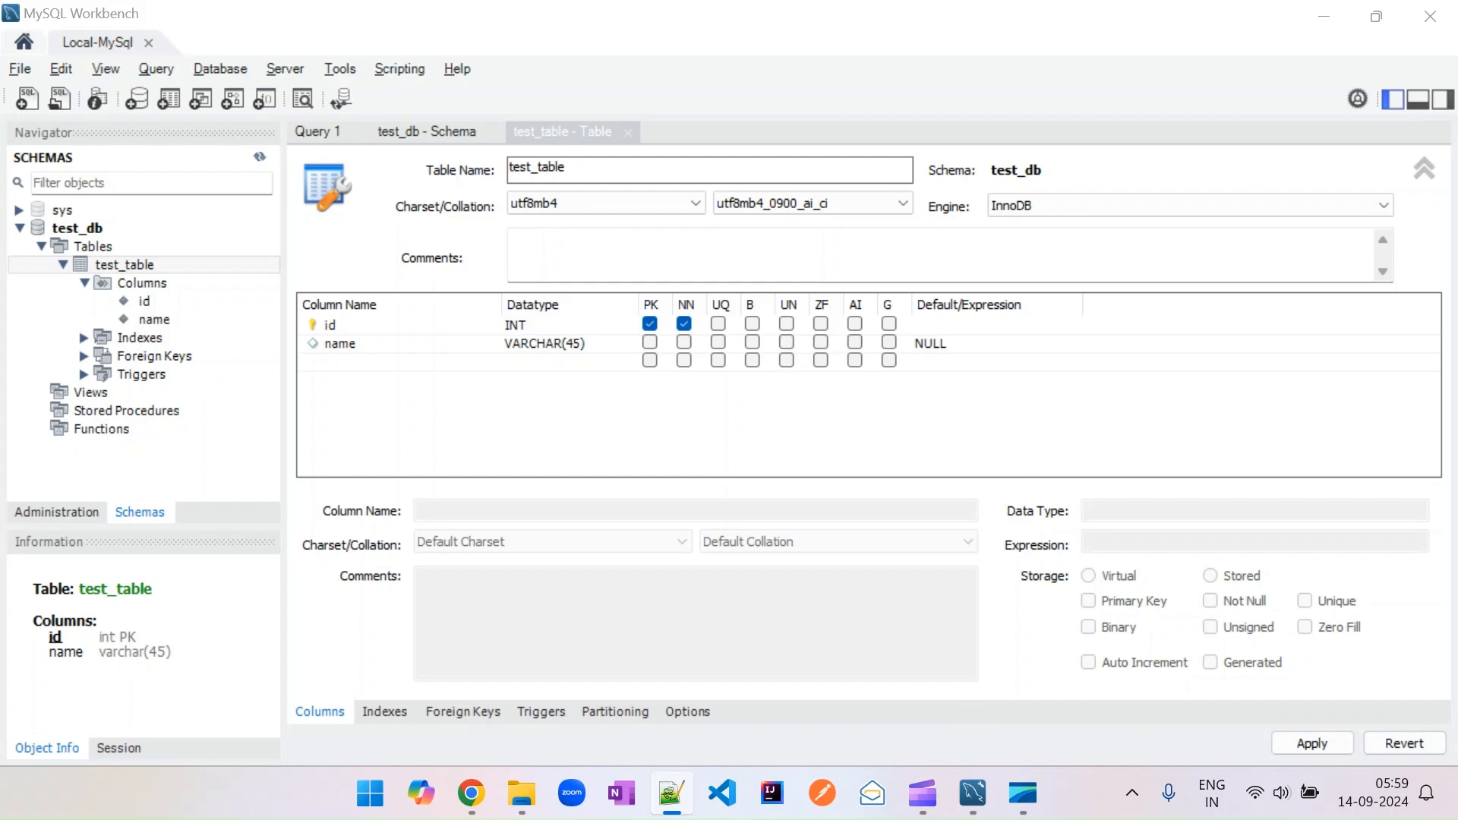
Search for mysql and open MySQL 8.0 Command Line Client - Unicode.
click(1323, 16)
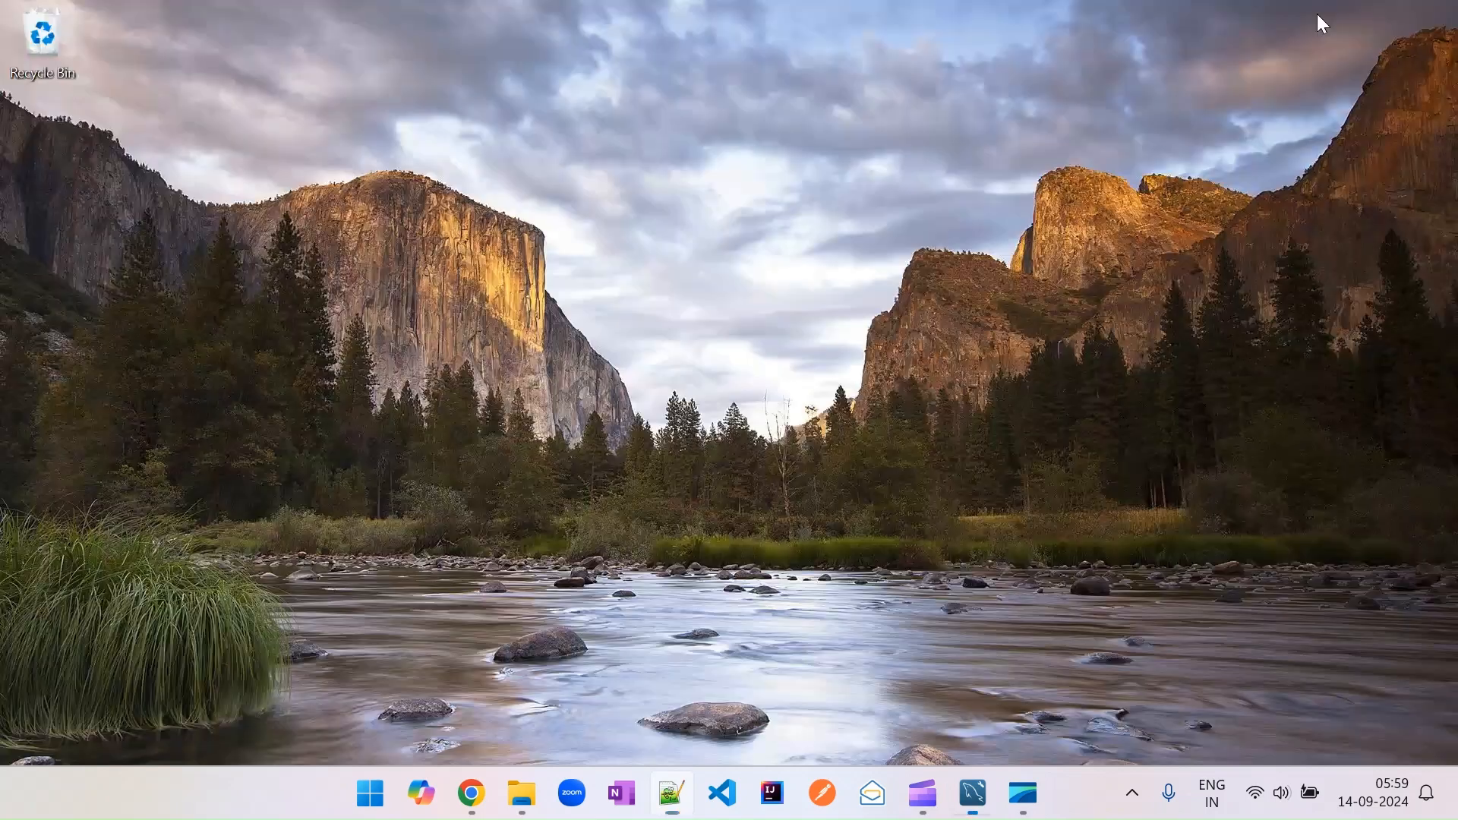
click(374, 798)
click(630, 111)
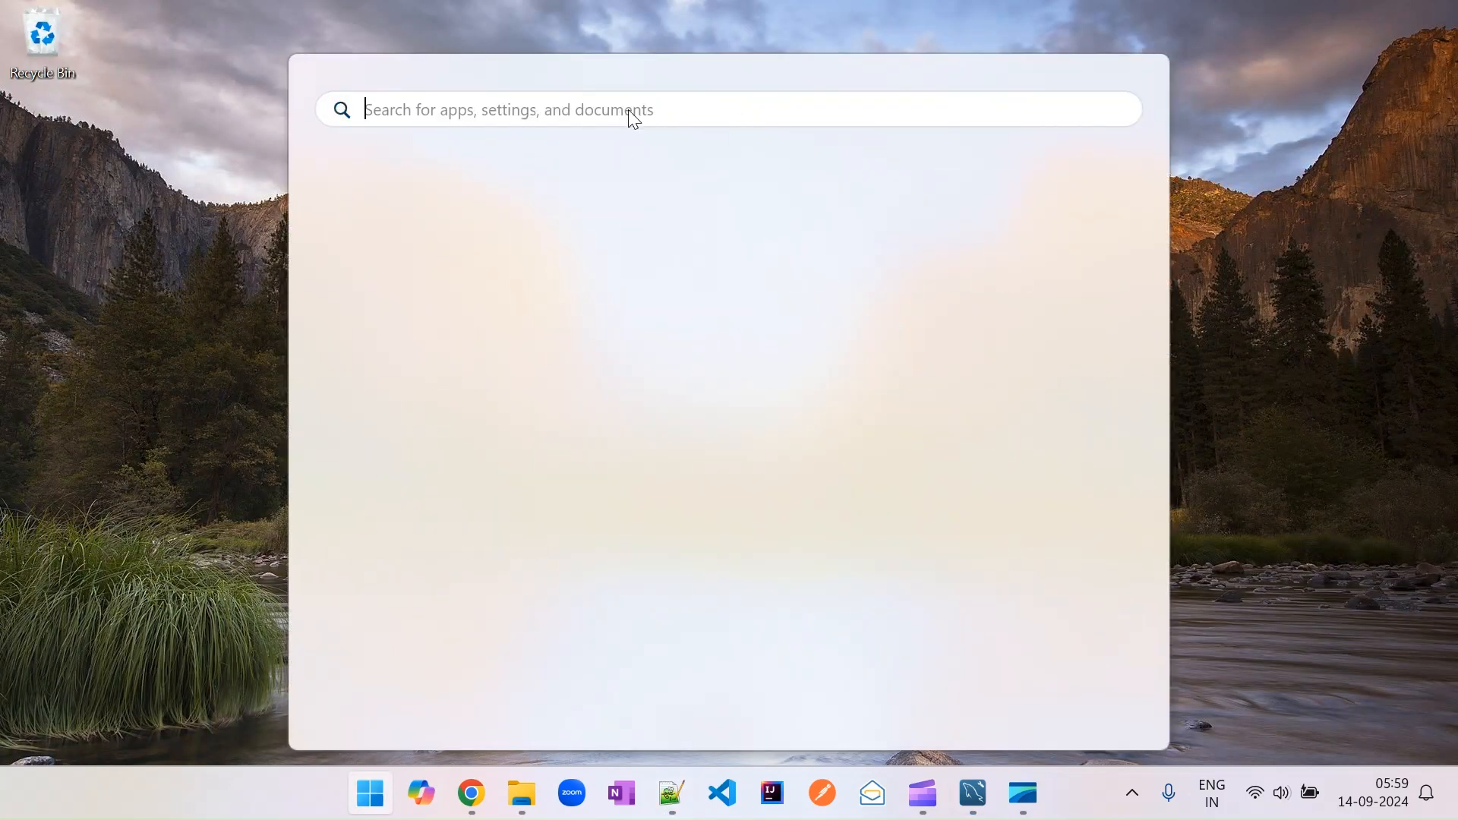
text(mys)
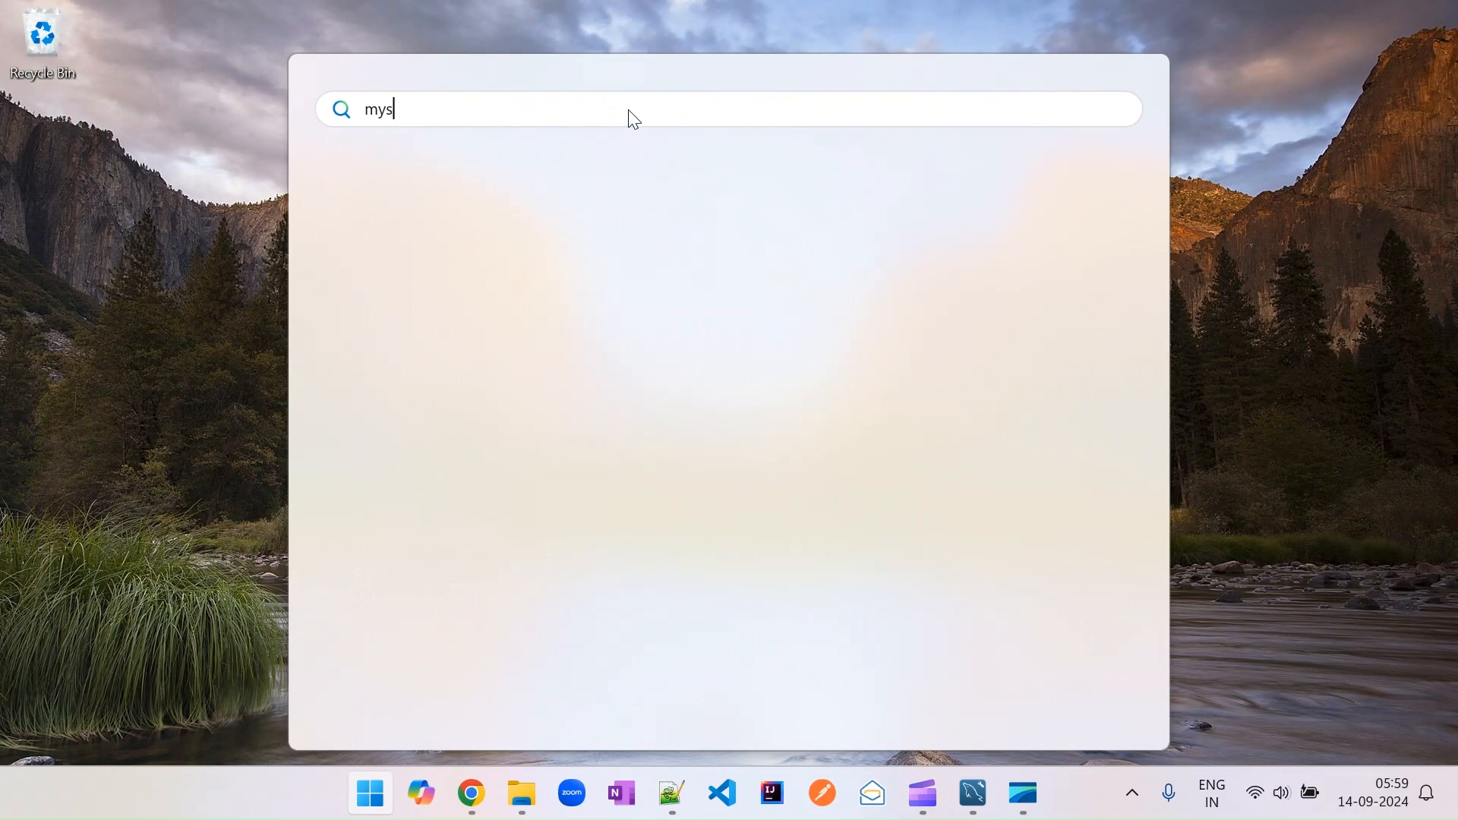
text(ql)
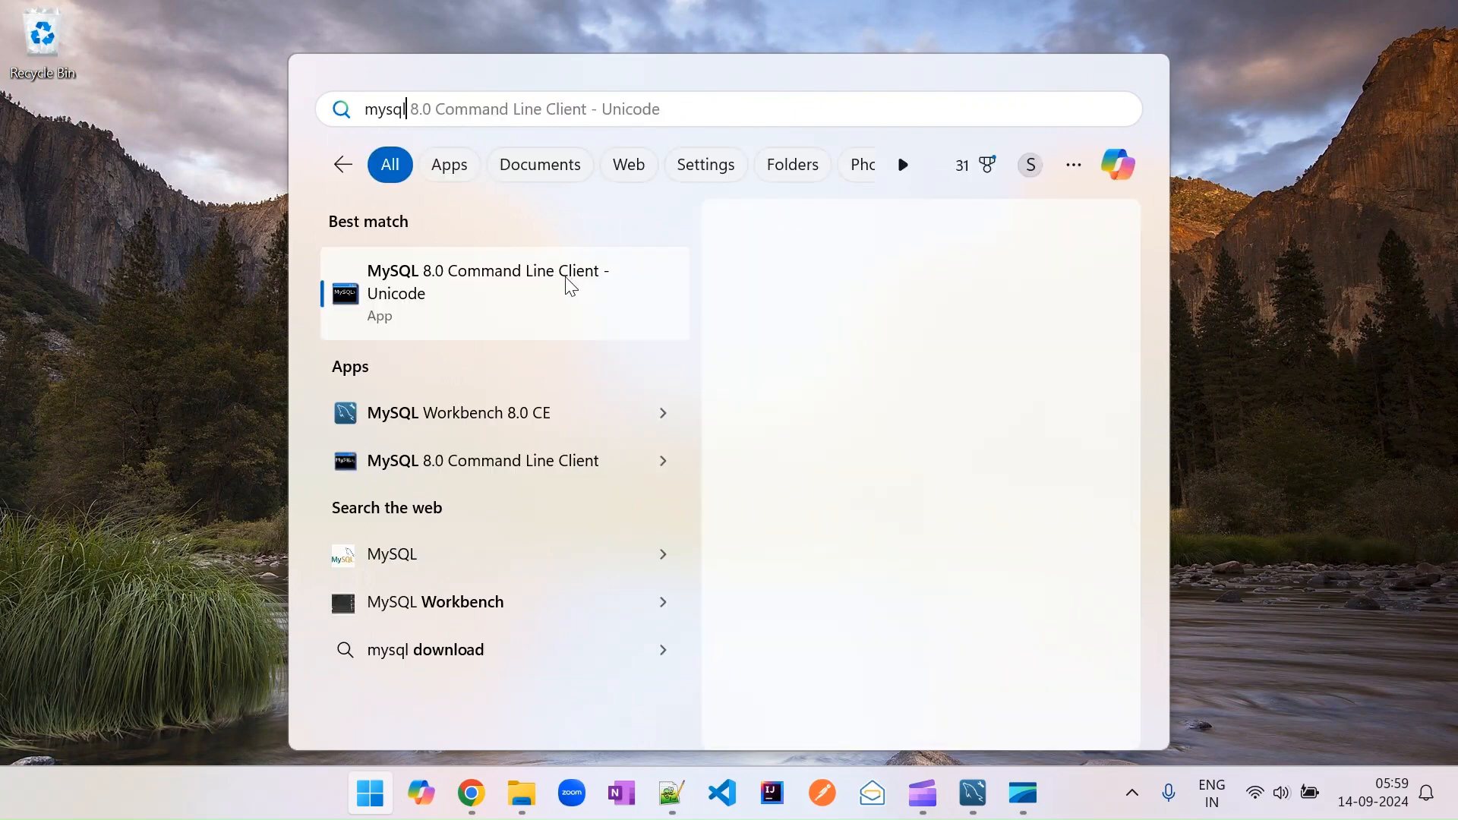
click(462, 298)
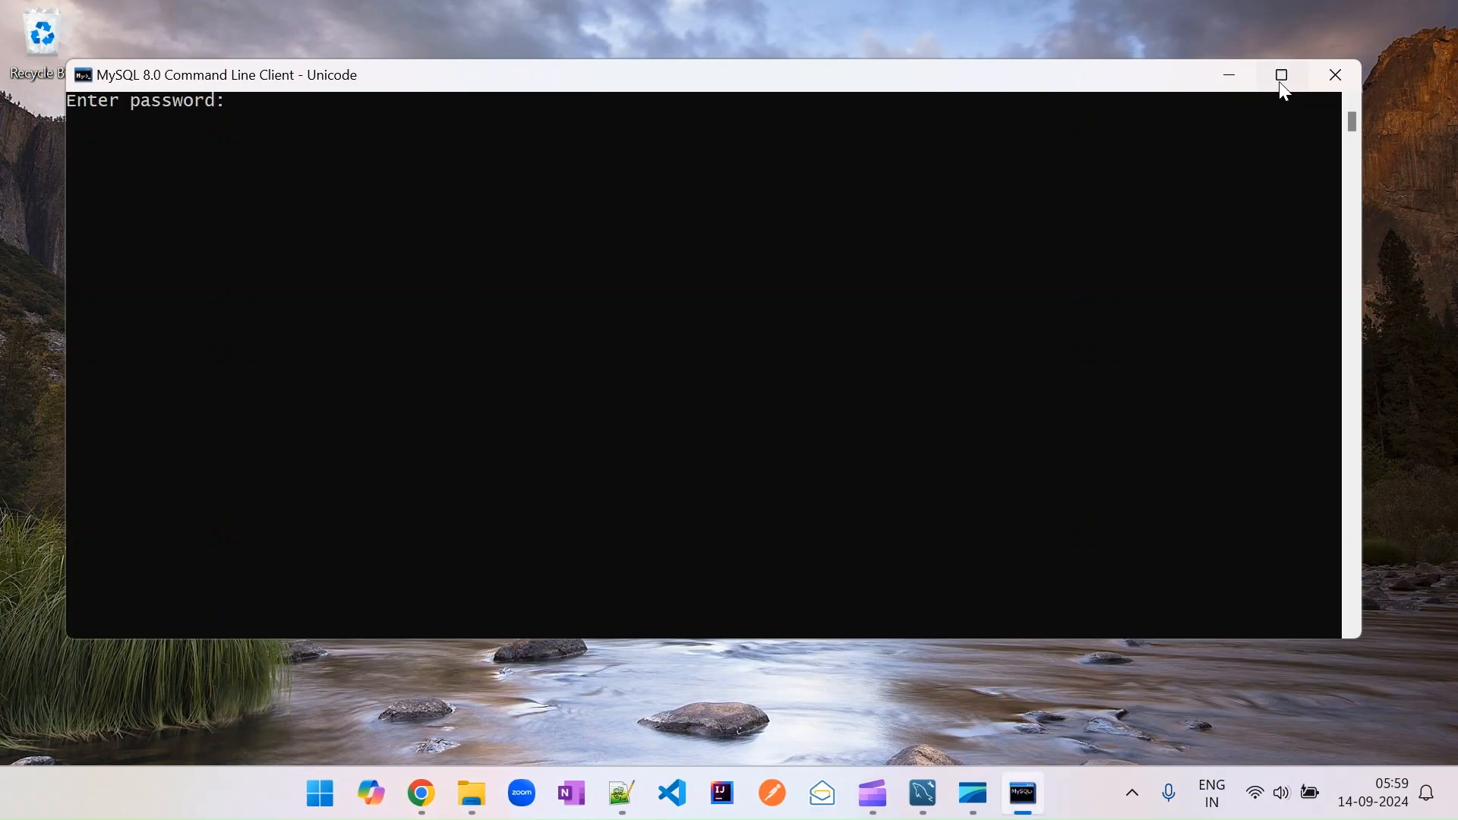
Enter the root password to log in to the command line client.
click(1281, 76)
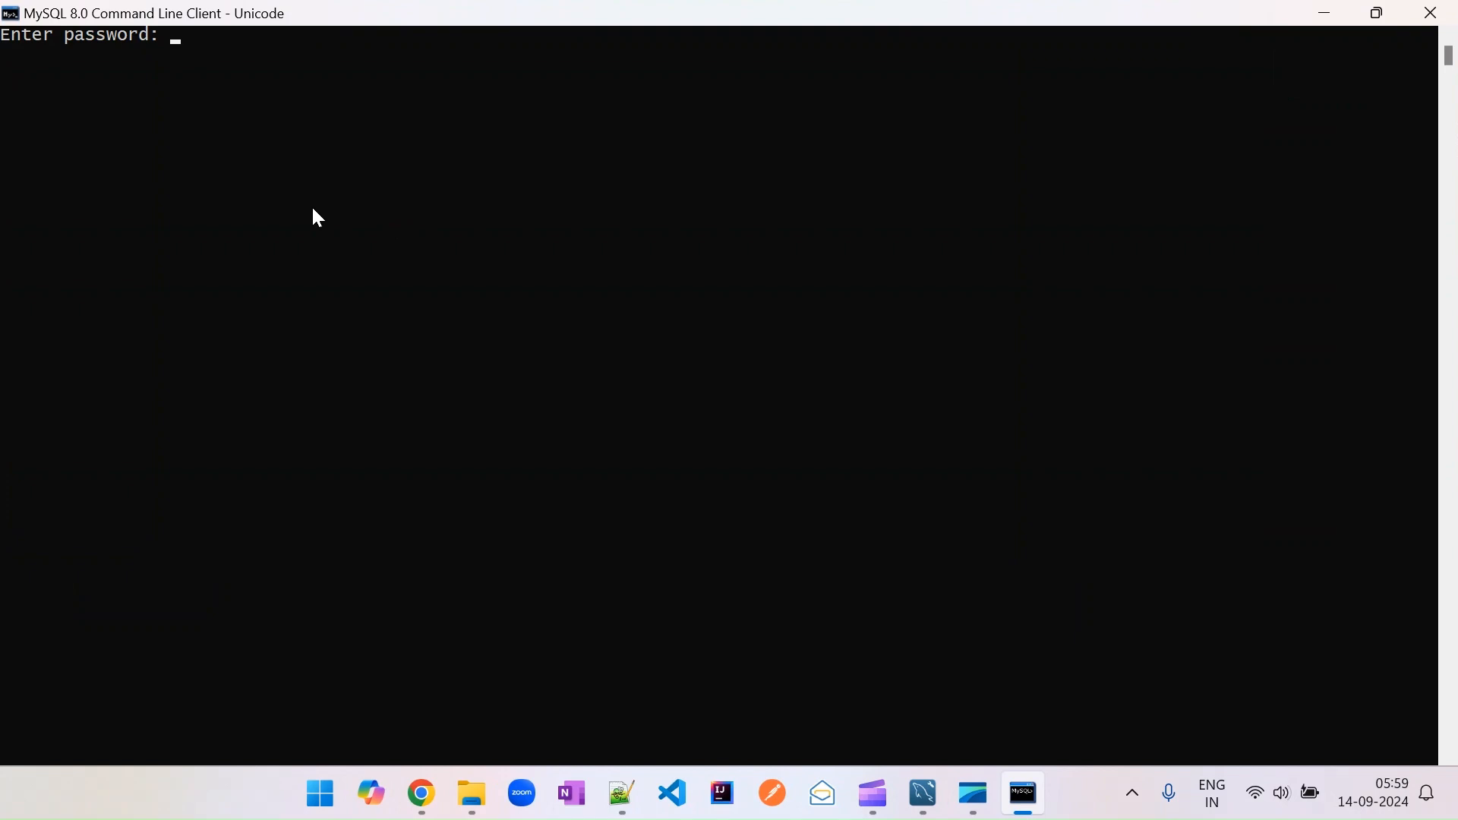
text(****)
key(Return)
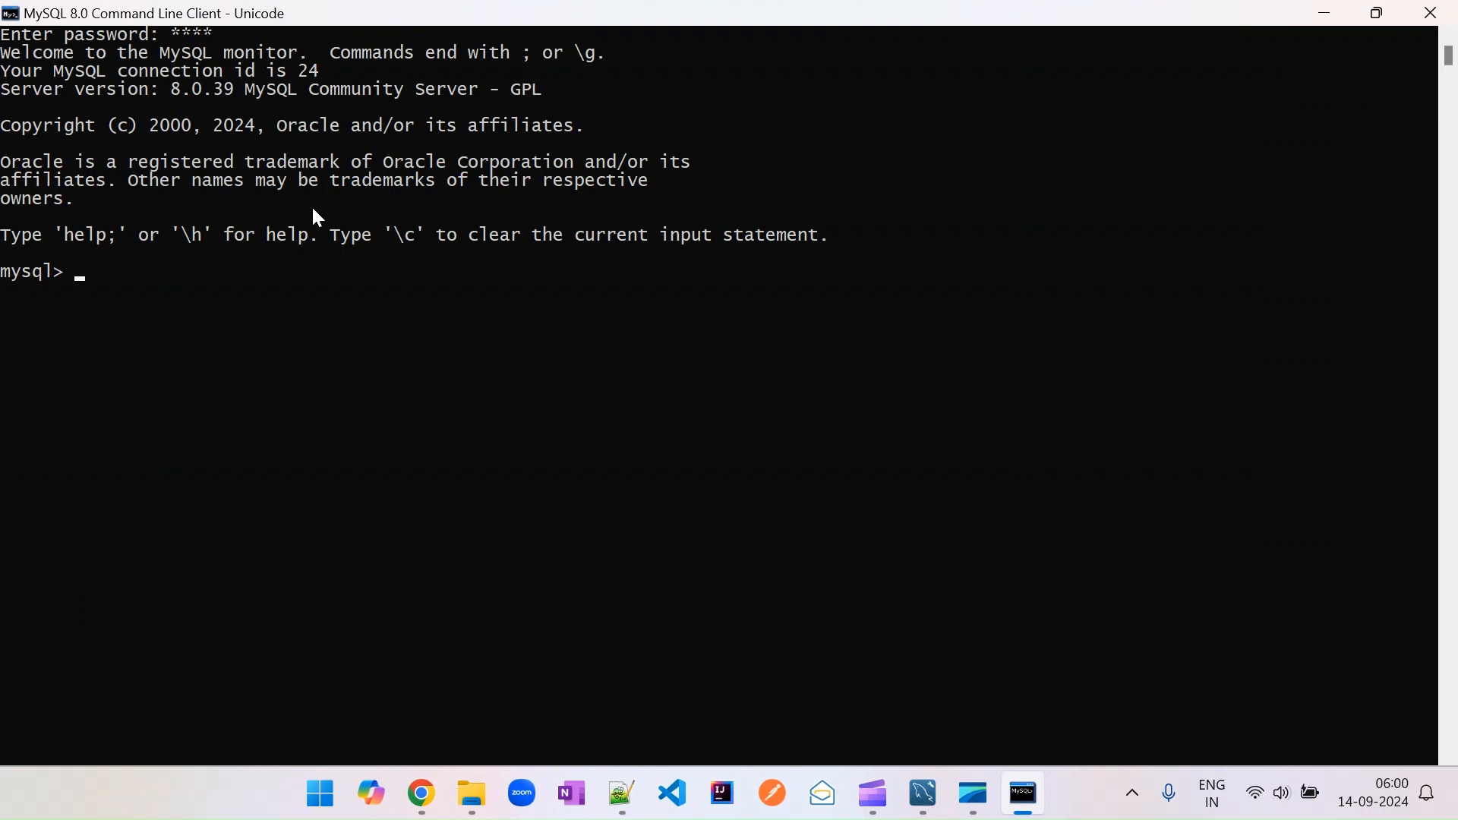
List all databases on the server with show databases.
text(show da)
text(tabases;)
key(Return)
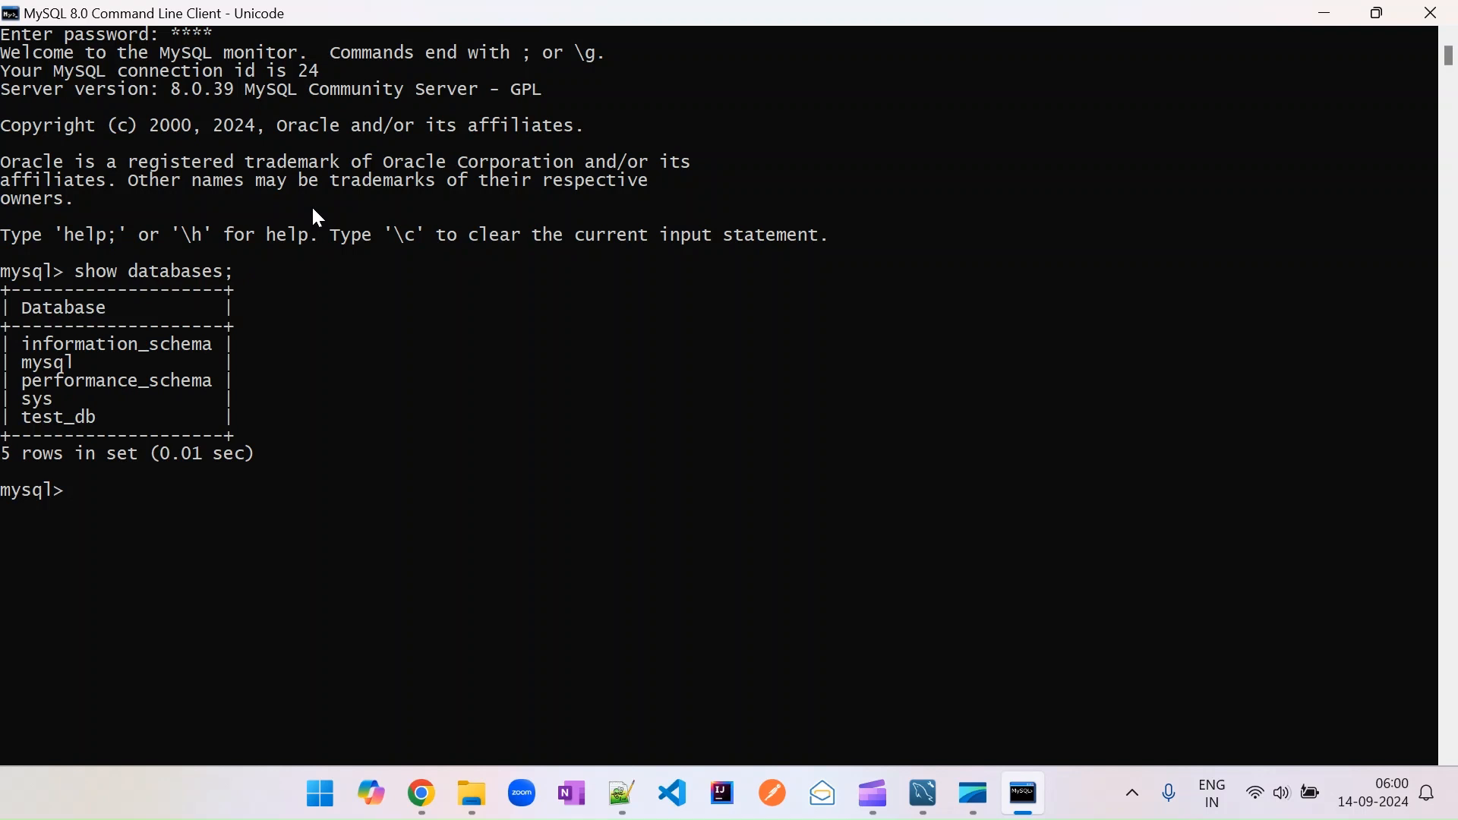
Switch to the test_db database and list its tables.
text(use test_db;)
key(Return)
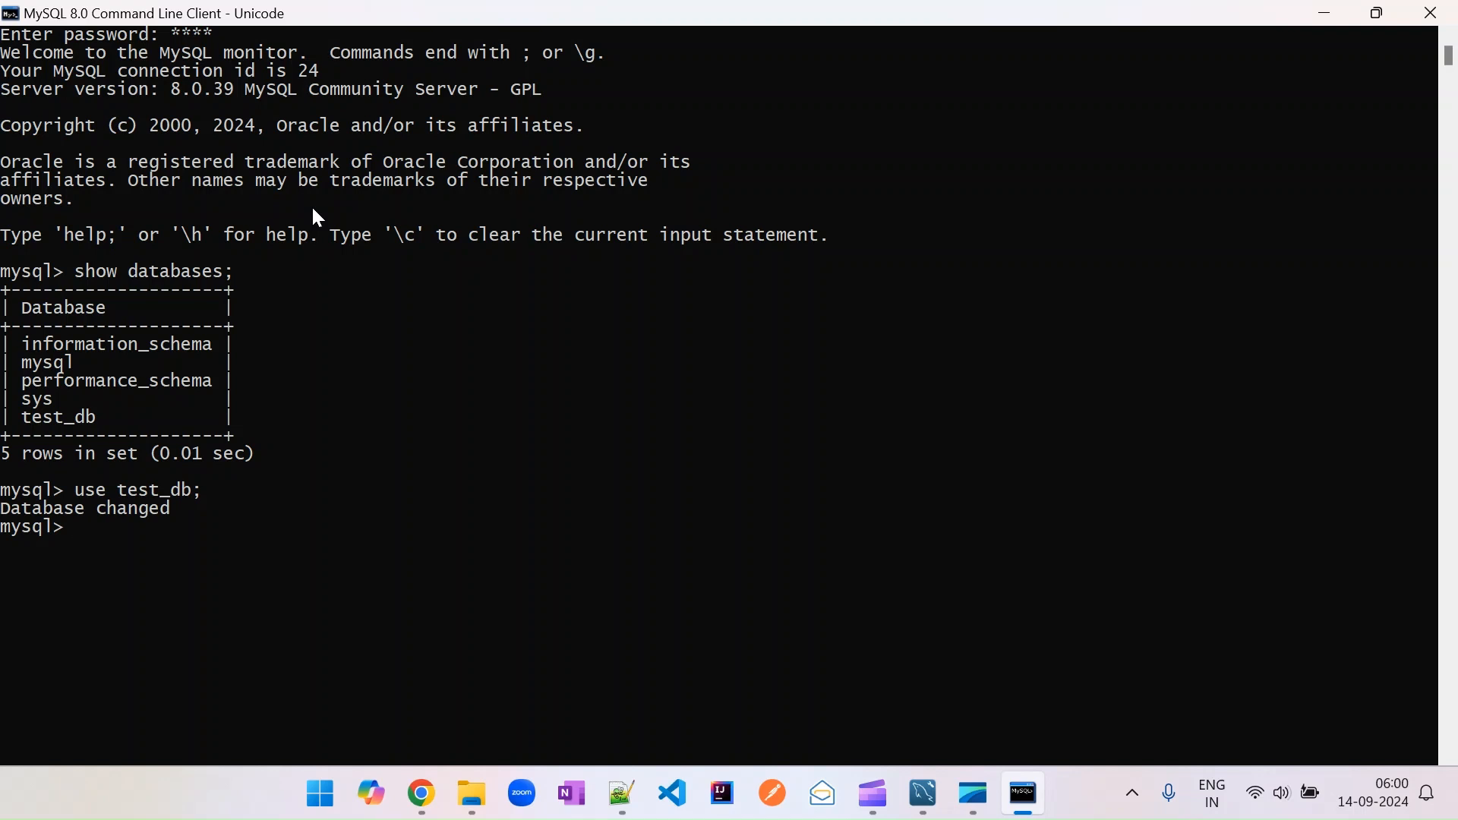
text(show tables;)
key(Return)
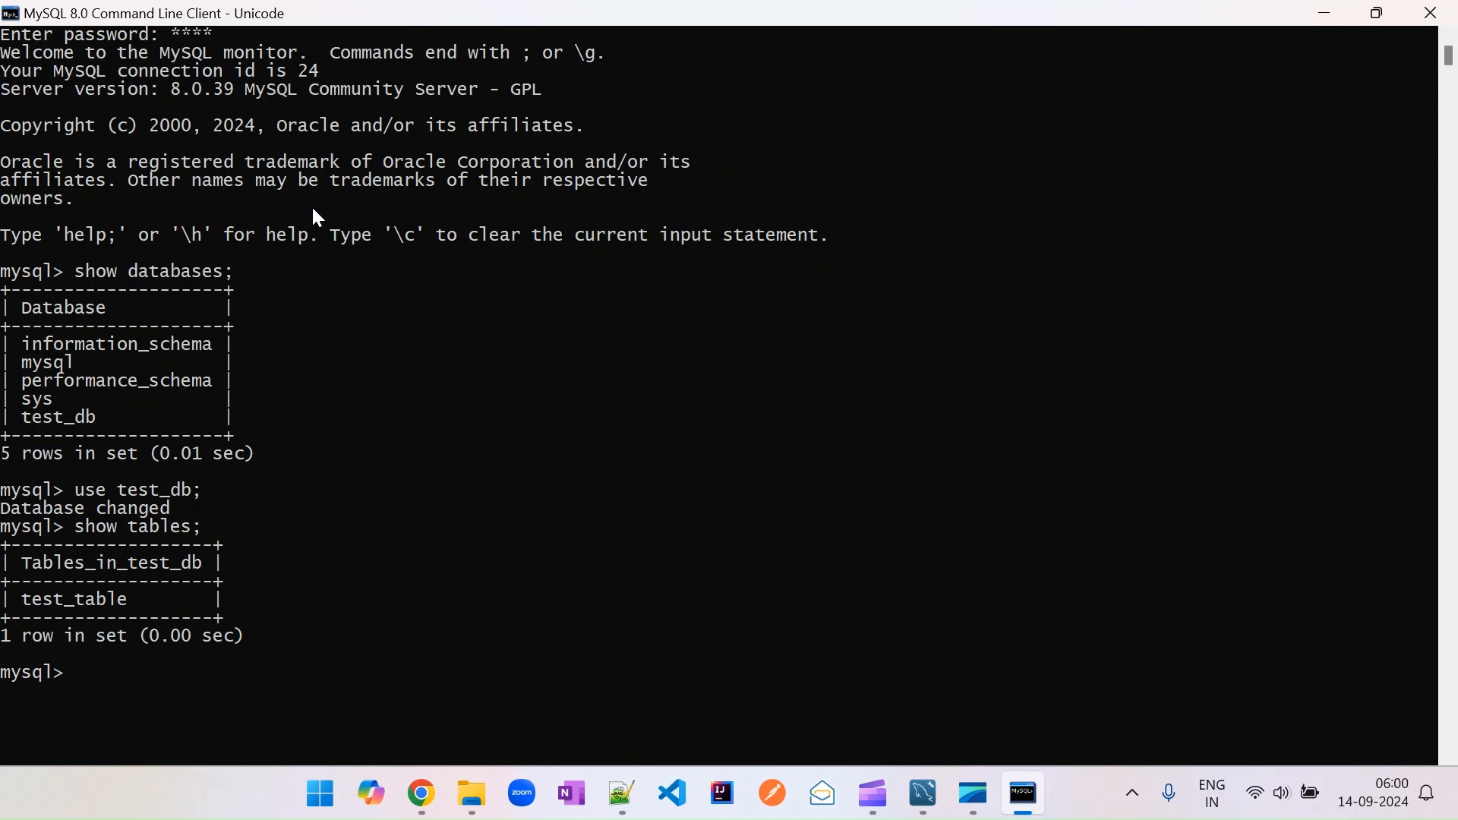
Insert a row with id 1 and a sample name into test_table's id and name columns.
text(insert into test)
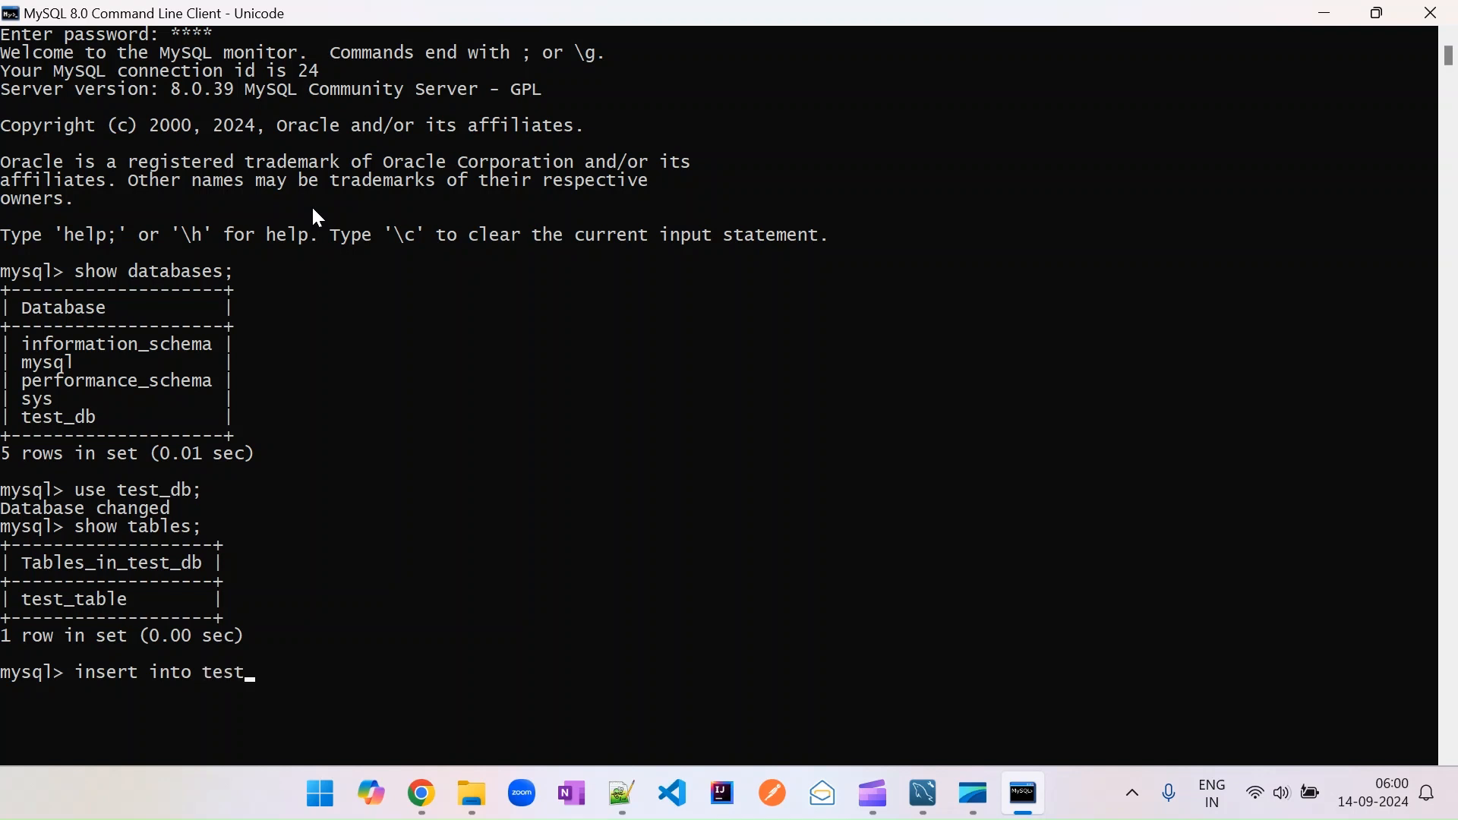
text(_table (id, name))
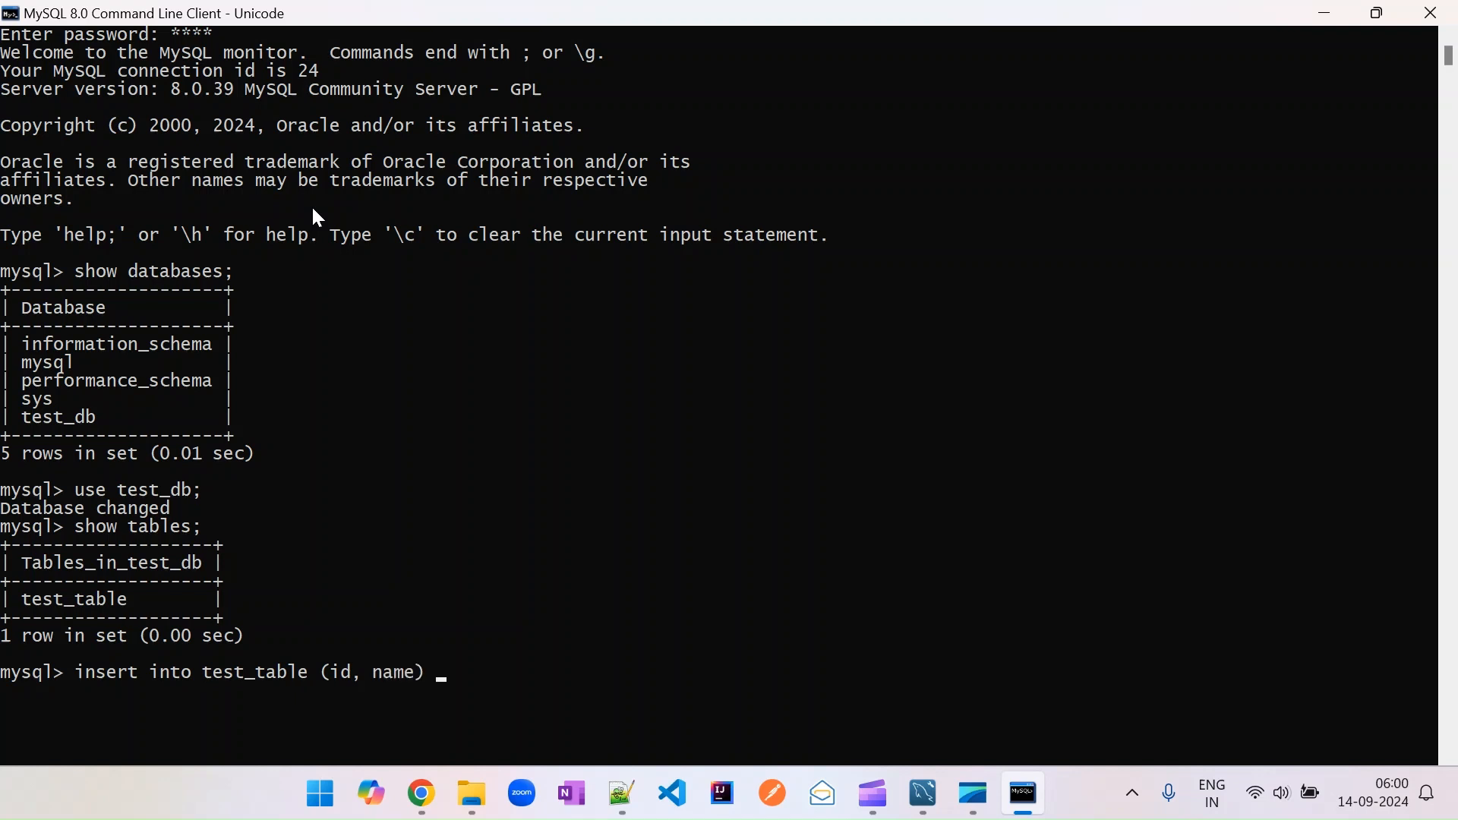
text( values (1, n)
key(BackSpace)
text('Kumar'))
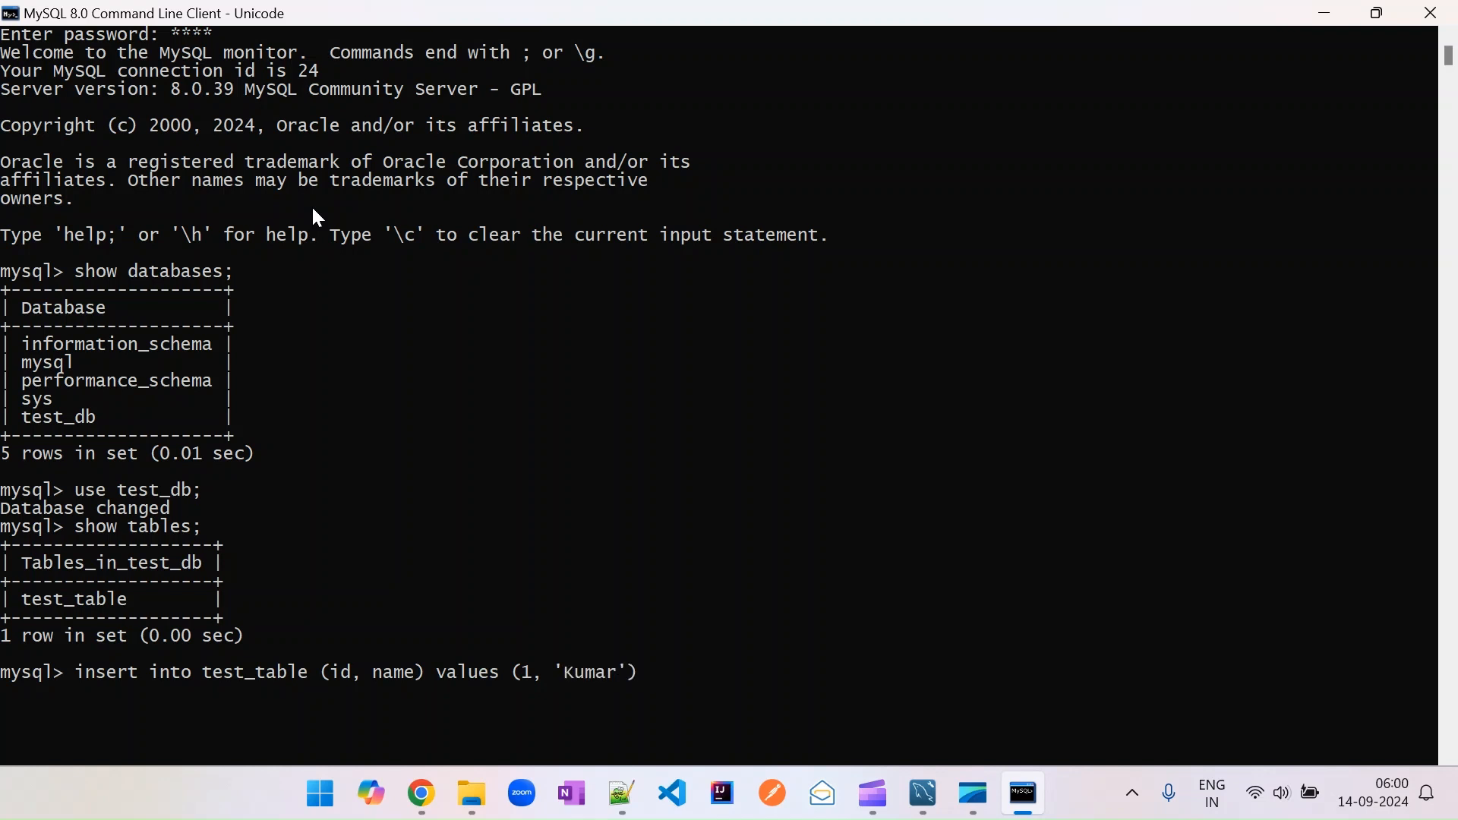
text(;)
key(Return)
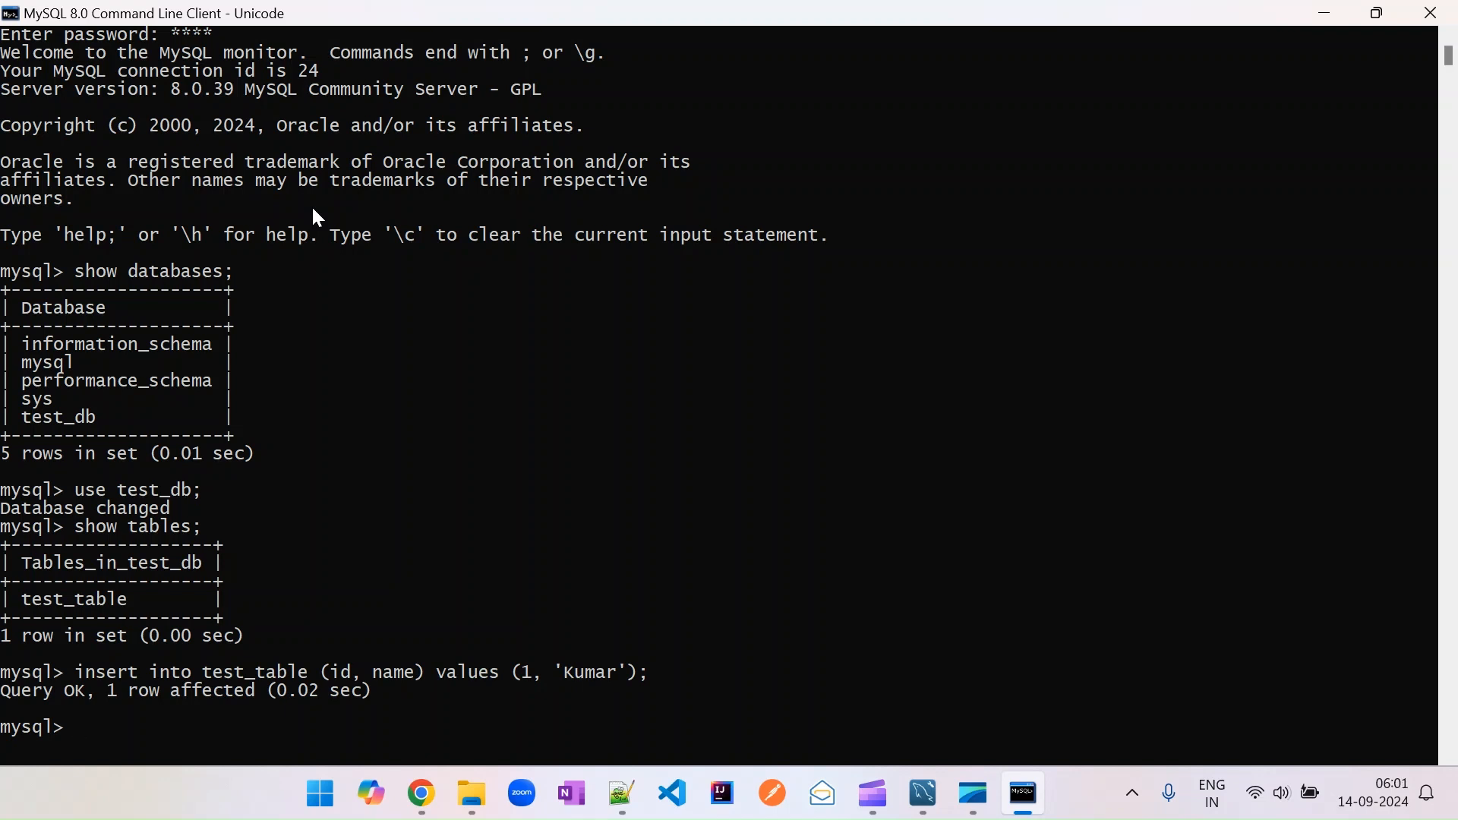
Query all rows from test_table with a select statement.
text(select * from test)
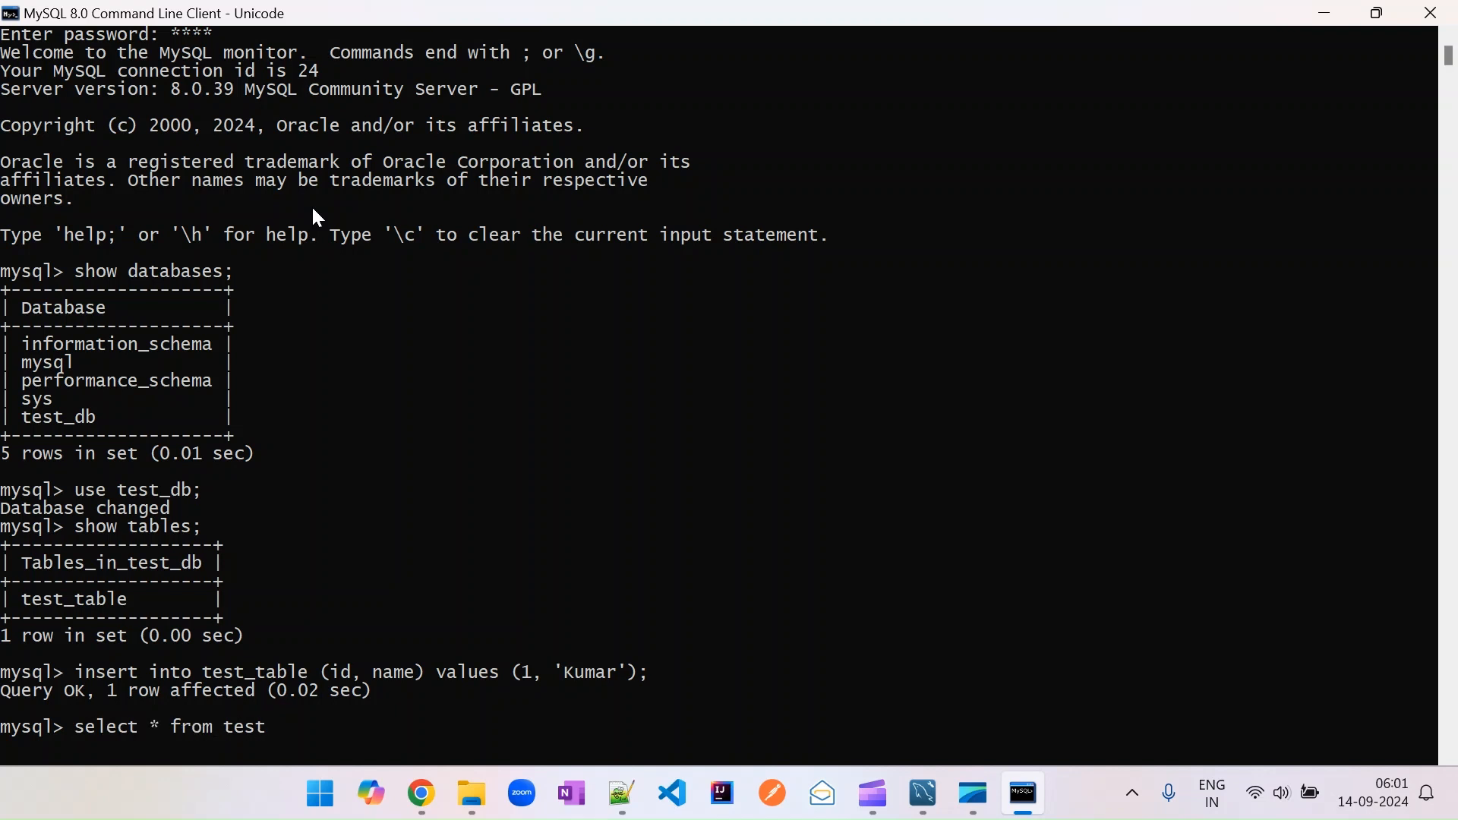
text(_table;)
key(Return)
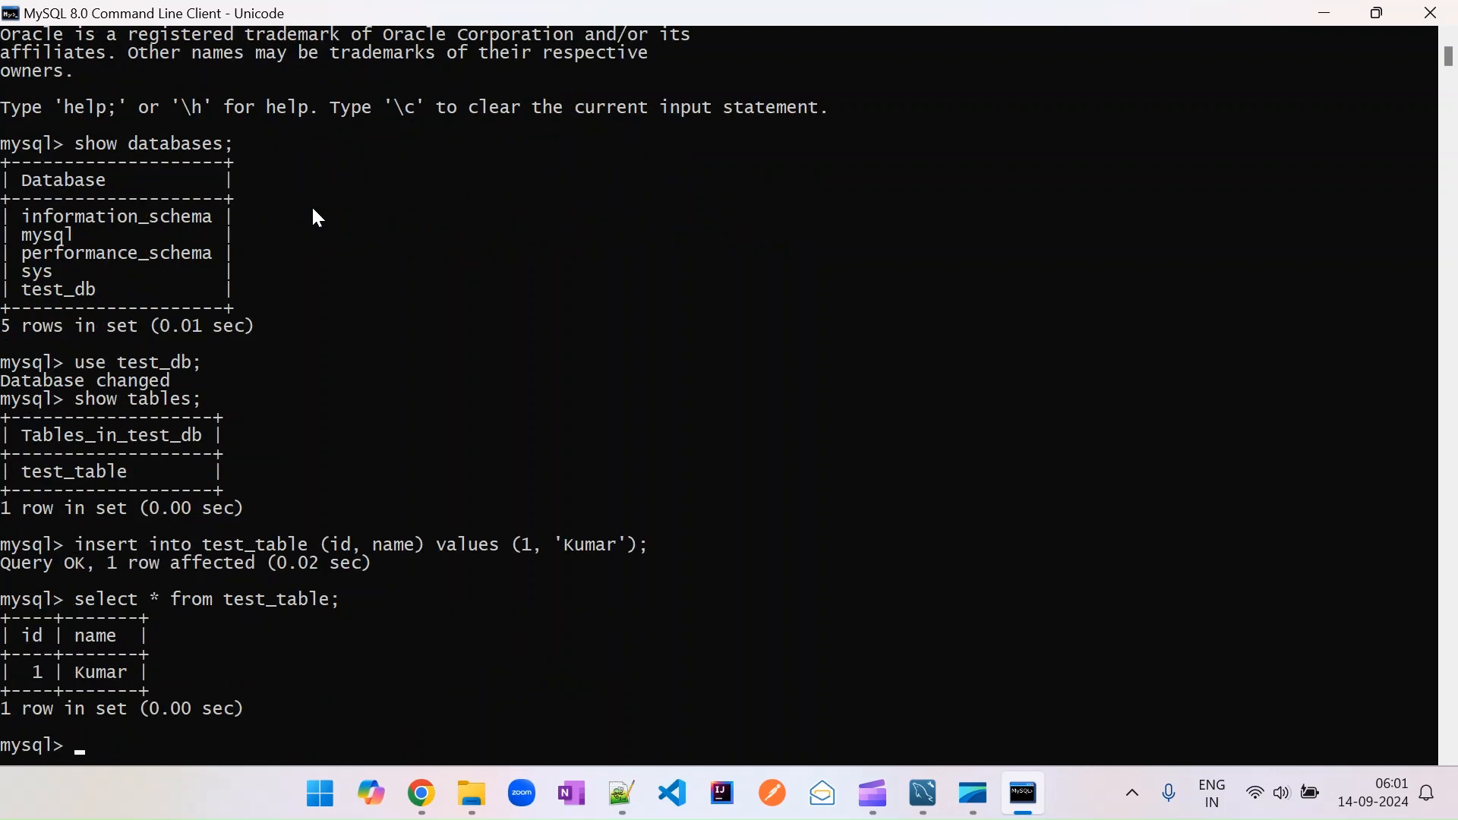
Switch to MySQL Workbench and select the rows of test_table to view its data.
click(928, 799)
click(102, 267)
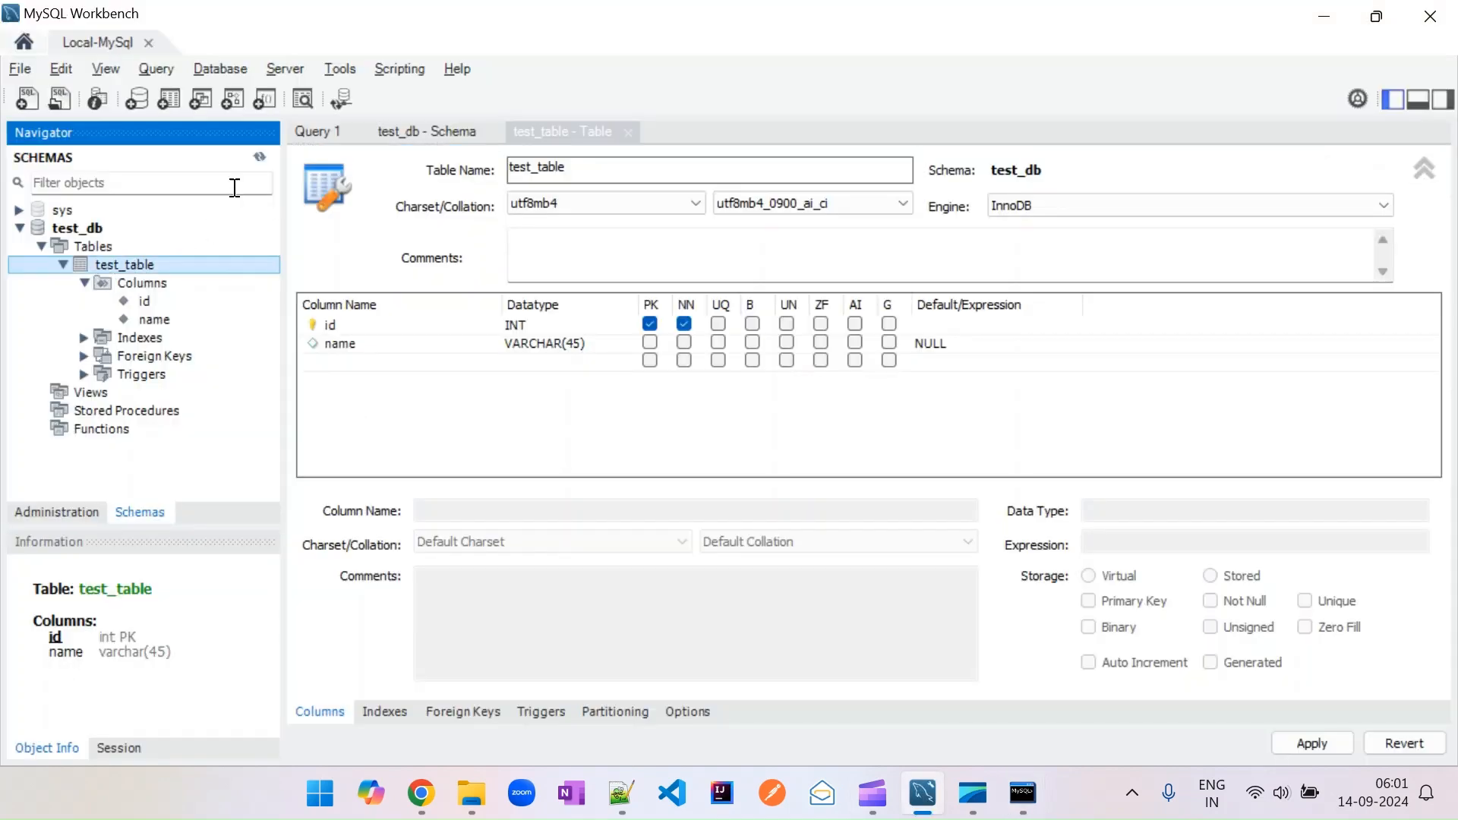
right_click(137, 265)
click(193, 279)
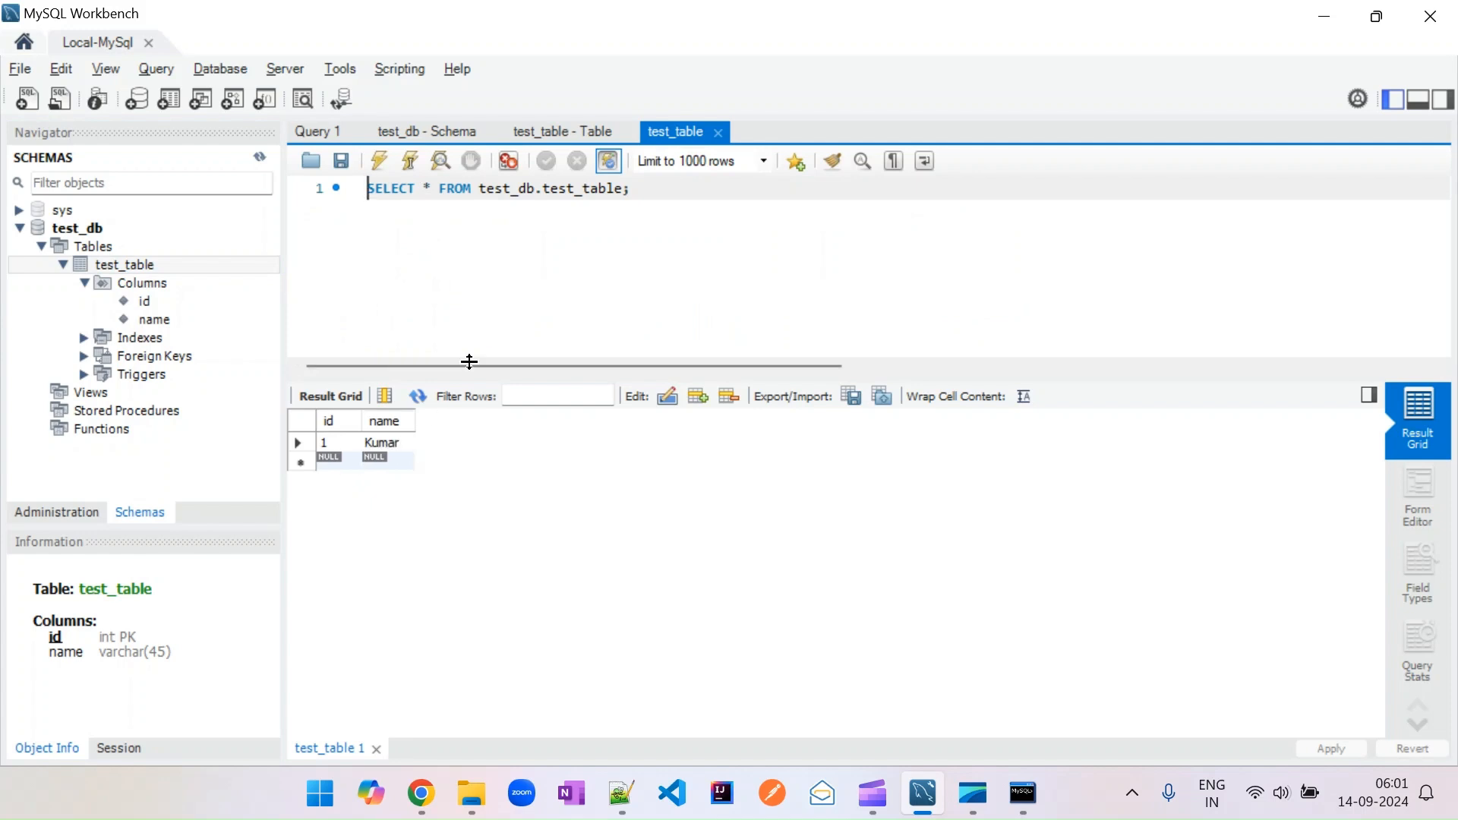
click(639, 193)
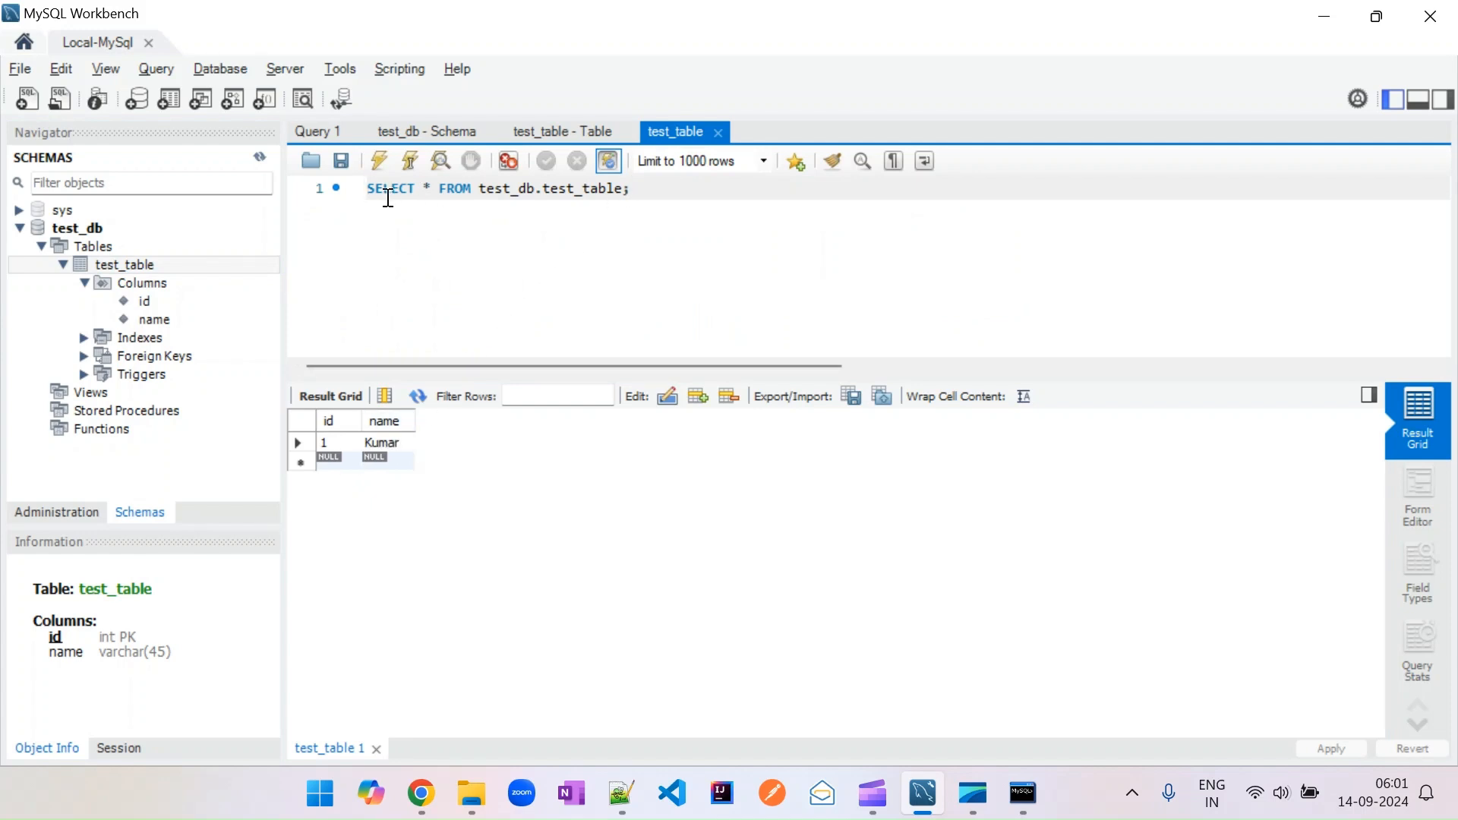